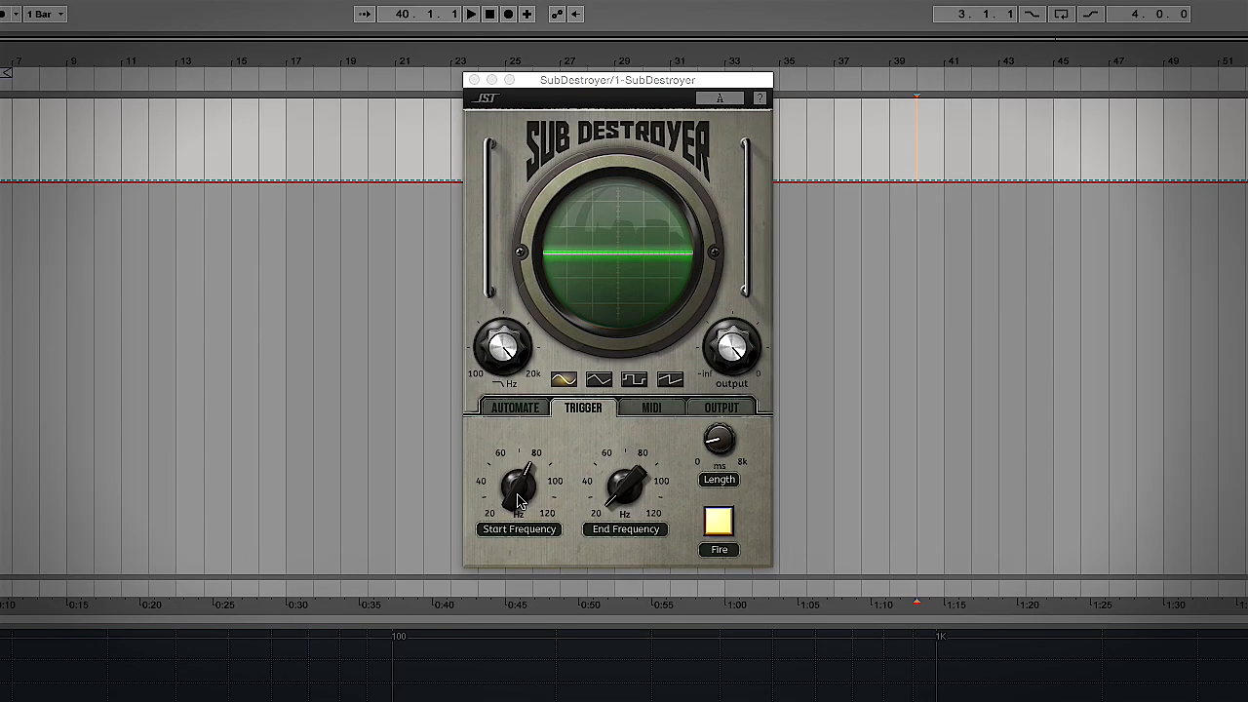
Make the trigger sweep run from 91 Hz down to 21 Hz, then fire a test sweep
click(473, 335)
mouse_move(519, 500)
mouse_down()
mouse_move(510, 420)
mouse_move(520, 495)
mouse_up()
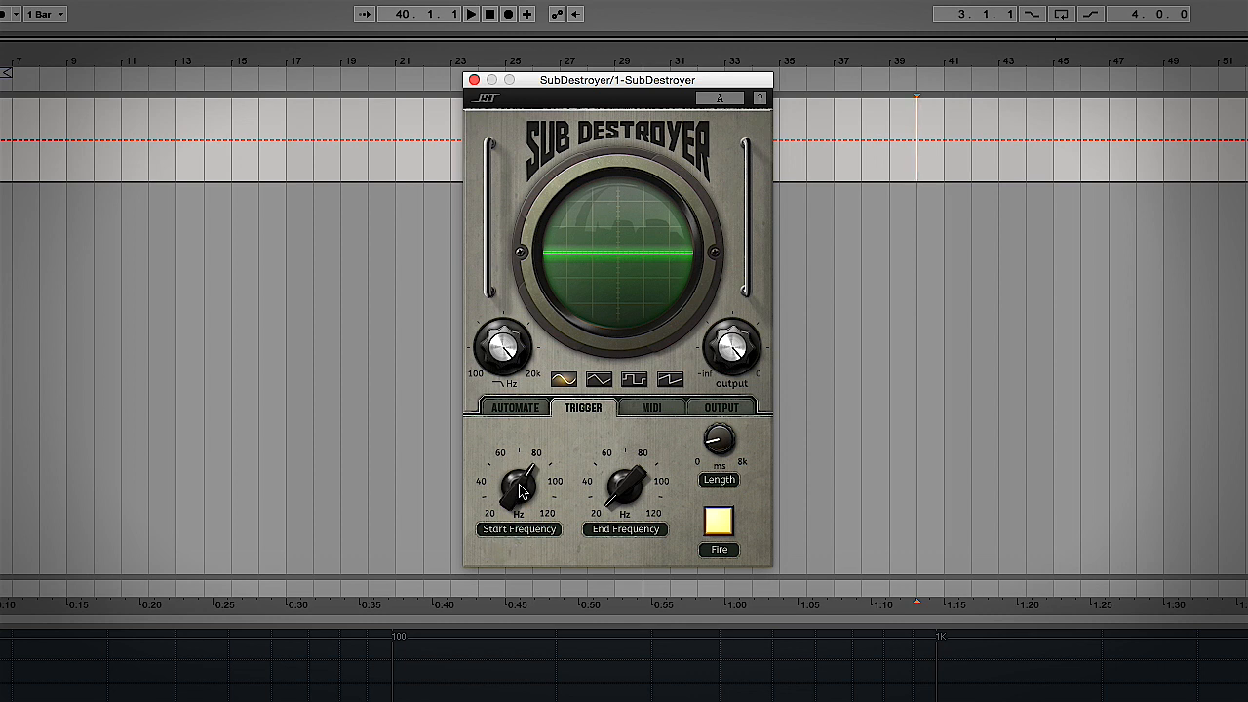
click(624, 496)
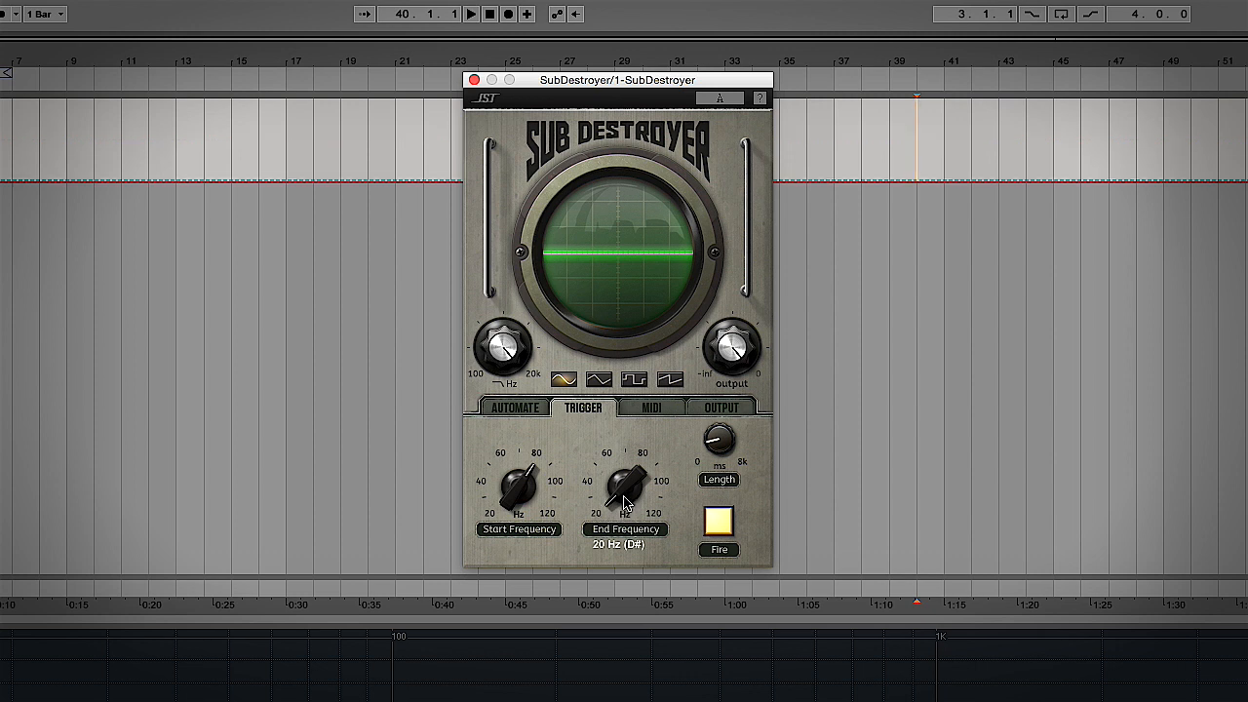
drag(624, 501, 621, 498)
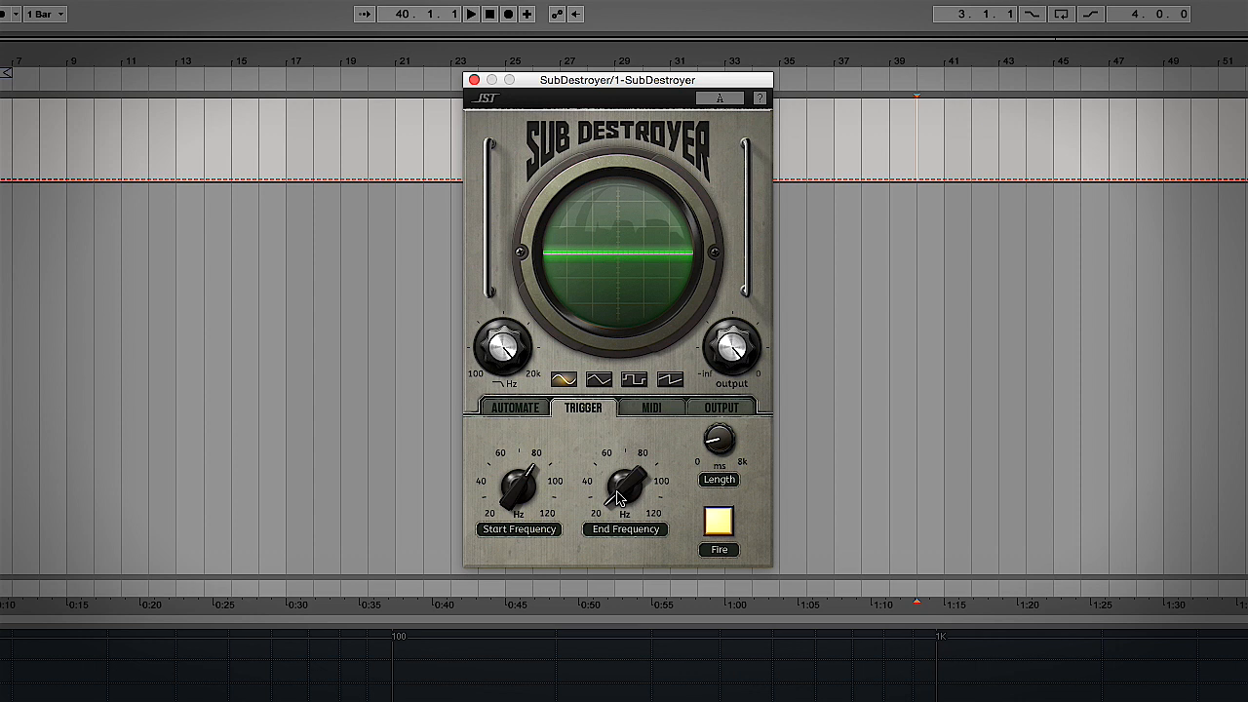
click(618, 497)
click(727, 527)
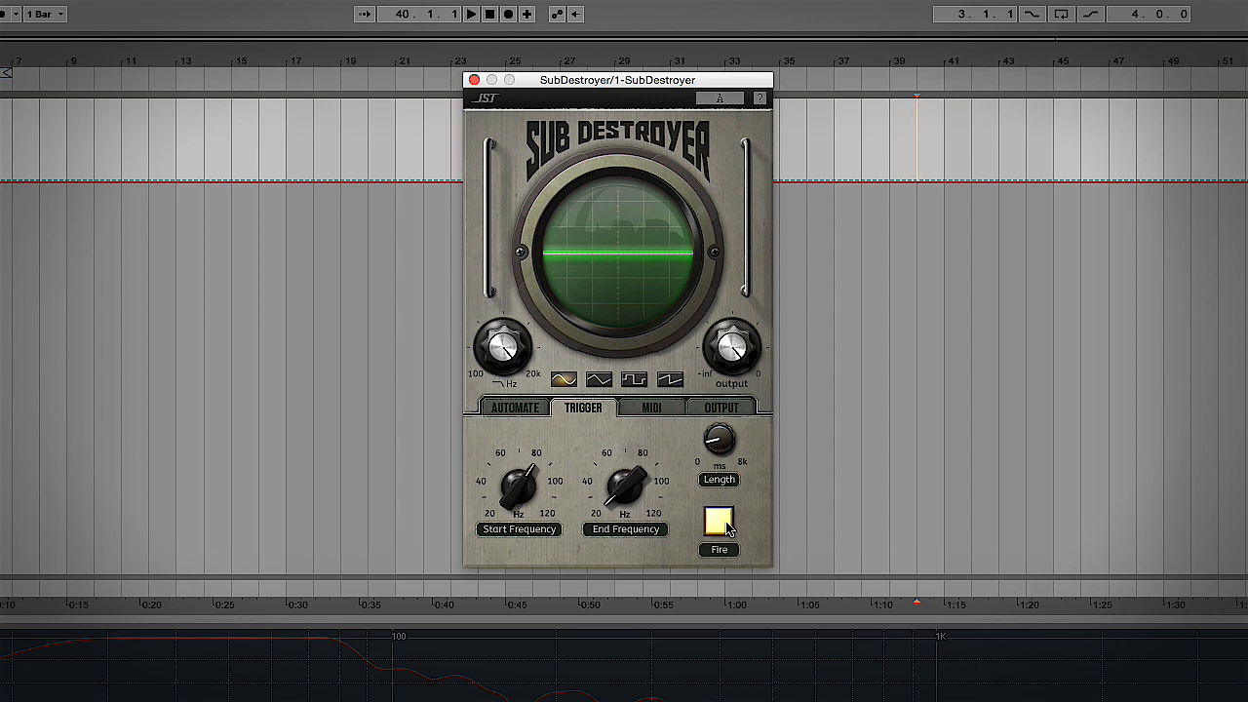
Lengthen the sweep to 1446 ms, fire it, and lower the output to about -2.1 dB
drag(714, 449, 717, 433)
click(720, 523)
click(734, 354)
drag(735, 354, 733, 385)
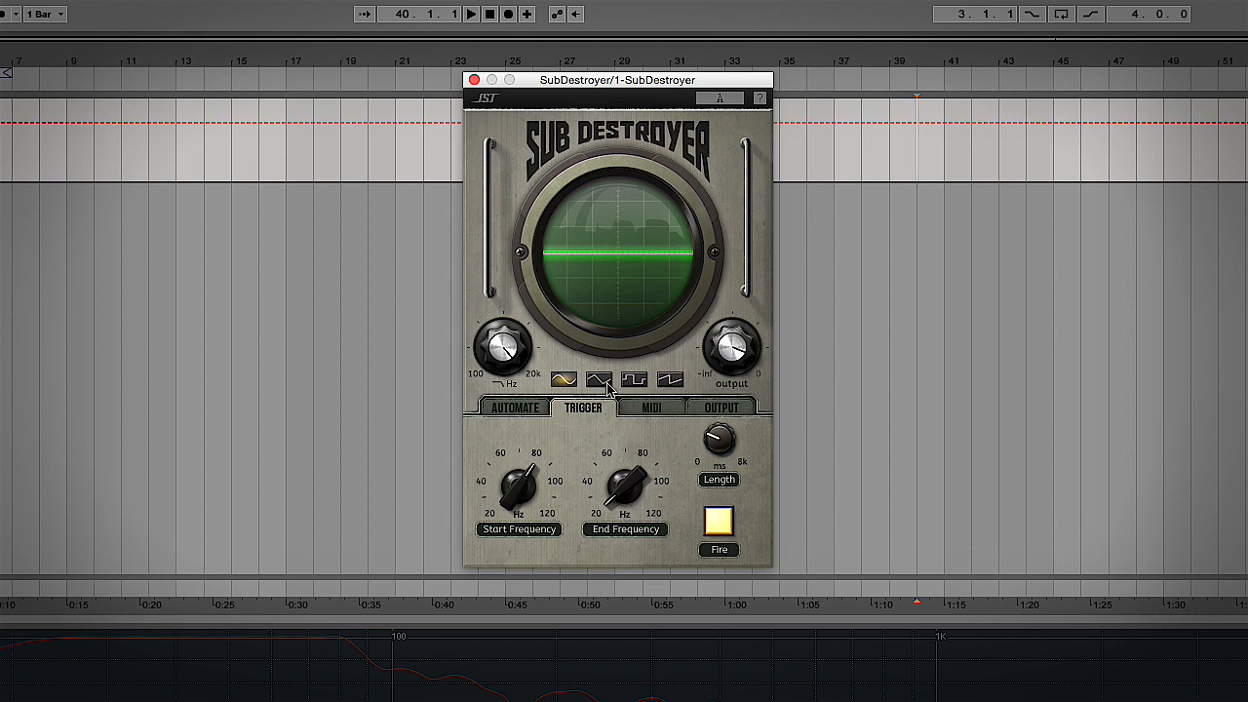
Switch the oscillator to triangle, drop the filter cutoff to 199 Hz, and fire test sweeps
click(607, 386)
click(719, 525)
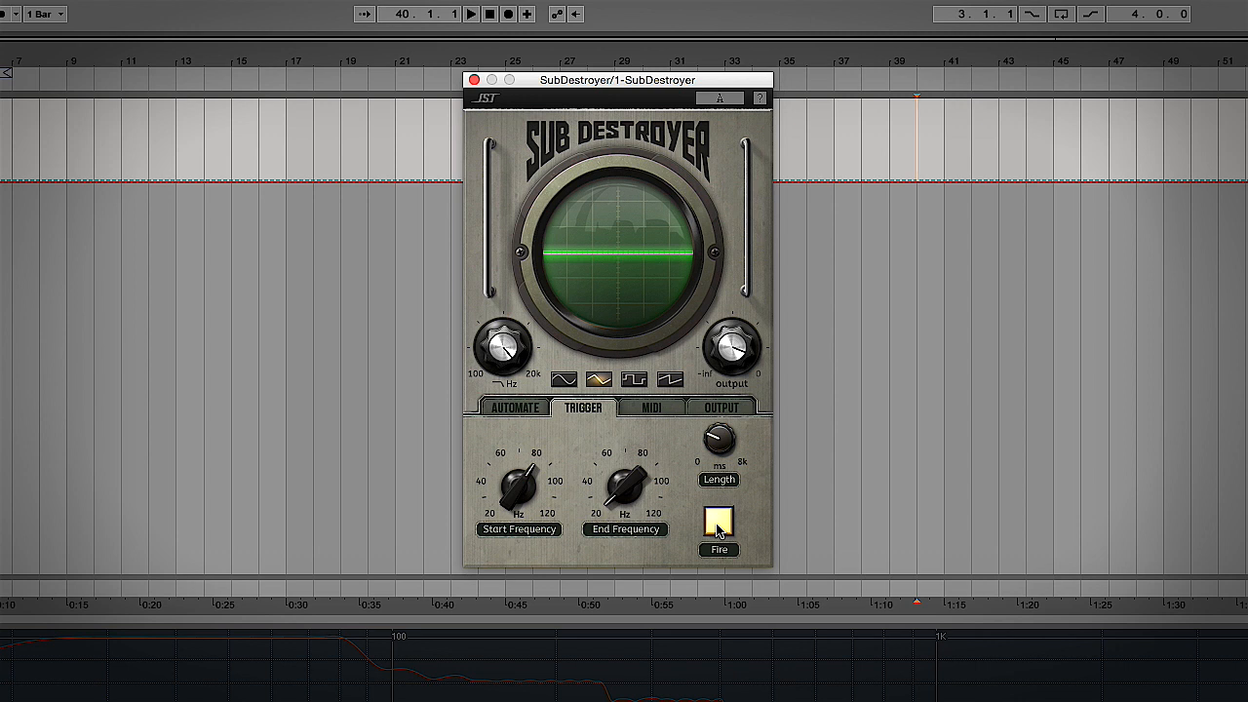
click(504, 353)
drag(505, 386, 552, 669)
click(719, 524)
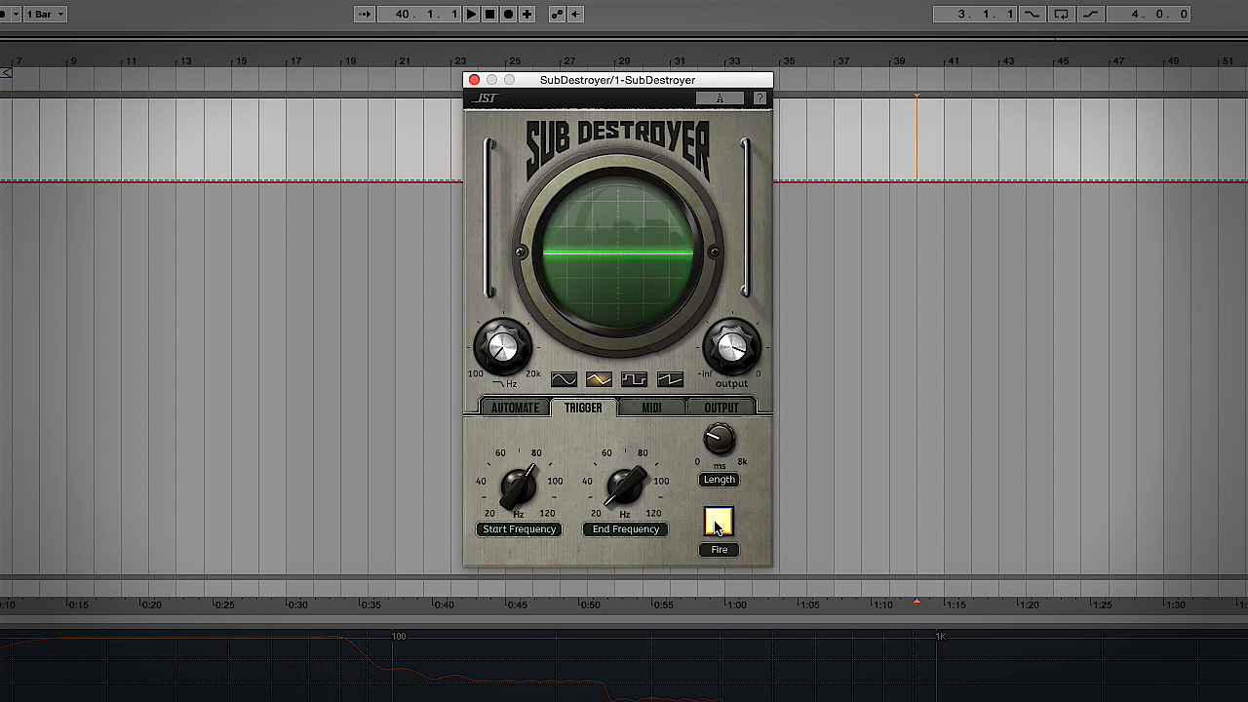
Return to the sine waveform with the filter at 133 Hz, fire, and show the Automate page
click(566, 380)
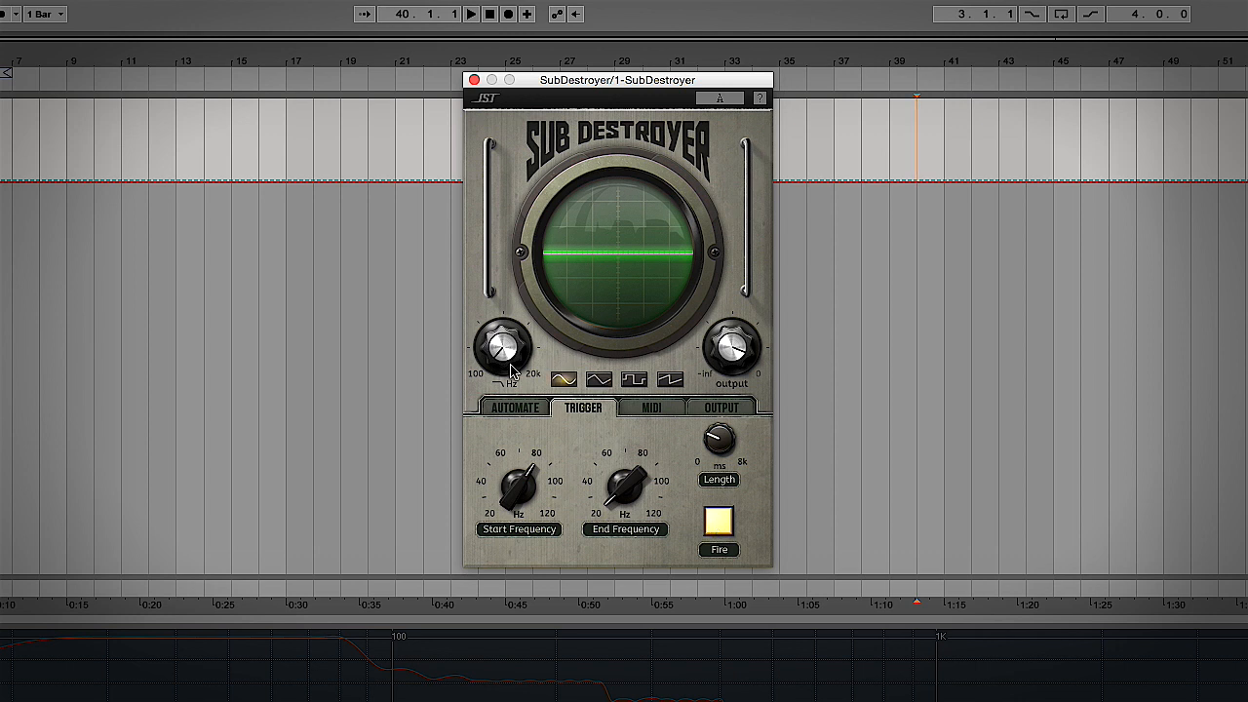
drag(501, 335, 430, 22)
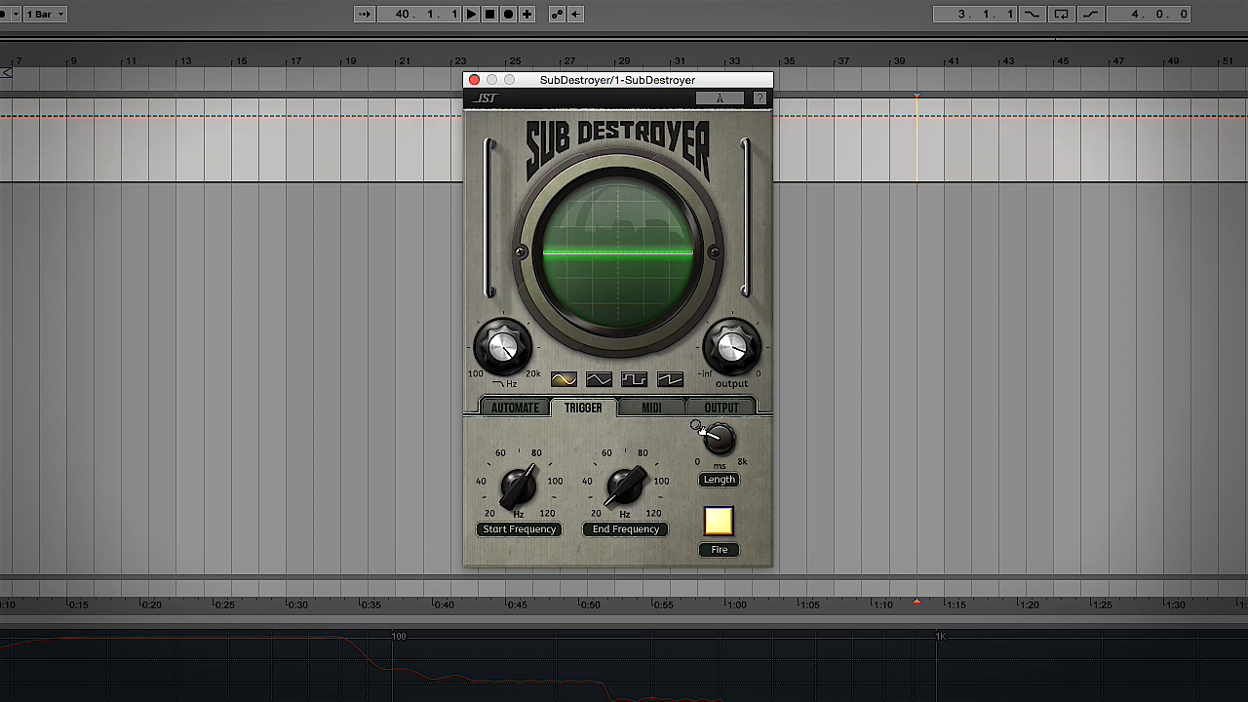
click(720, 518)
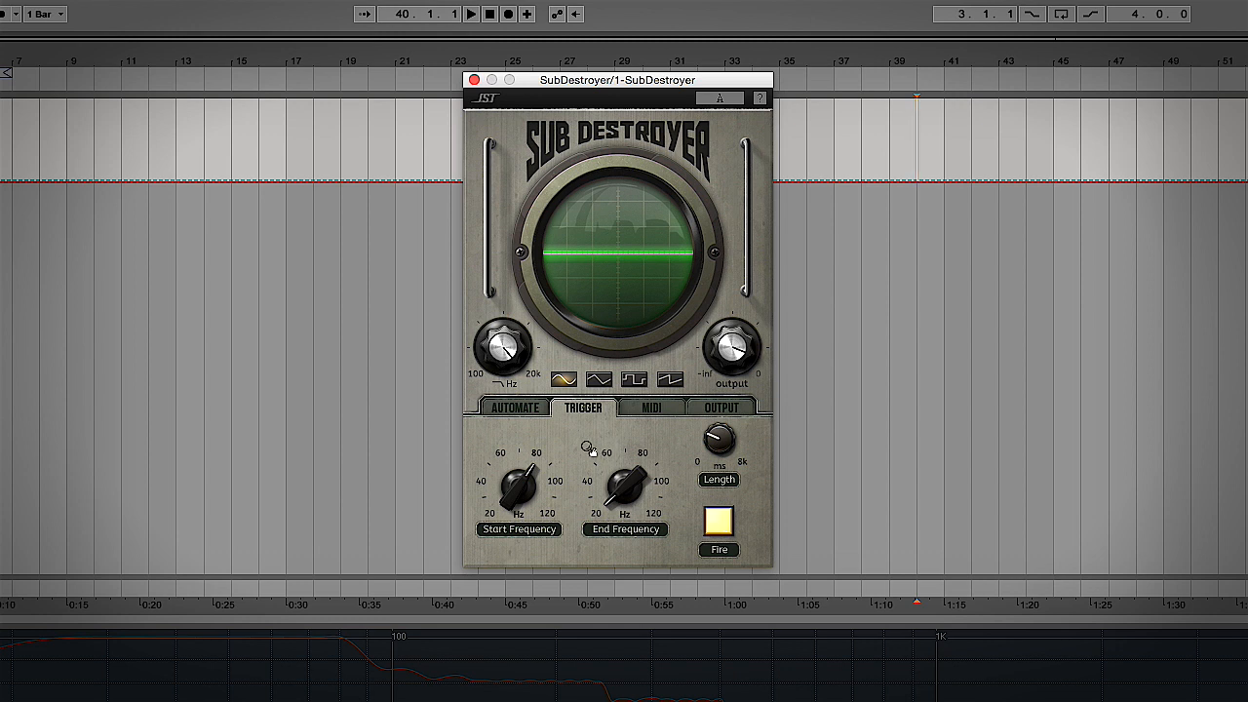
click(523, 411)
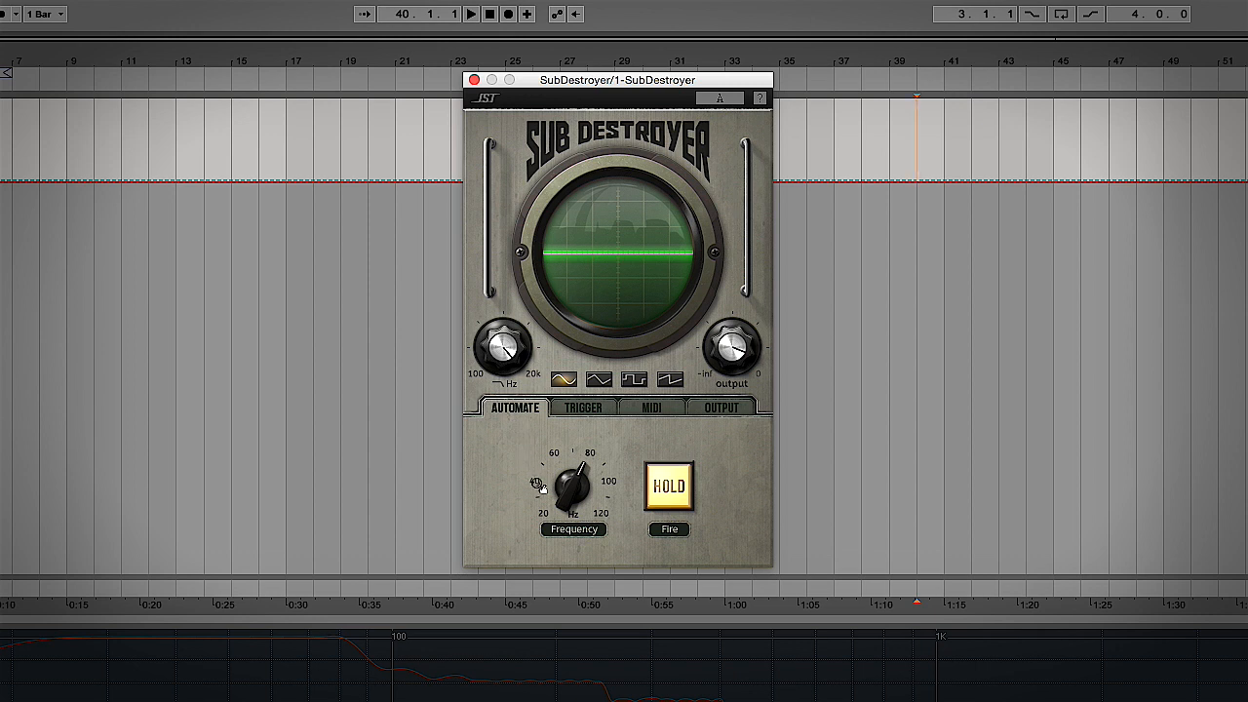
Audition held bursts, then draw a full-height pulse near bar 9 in the Automate Play lane
click(670, 489)
click(670, 488)
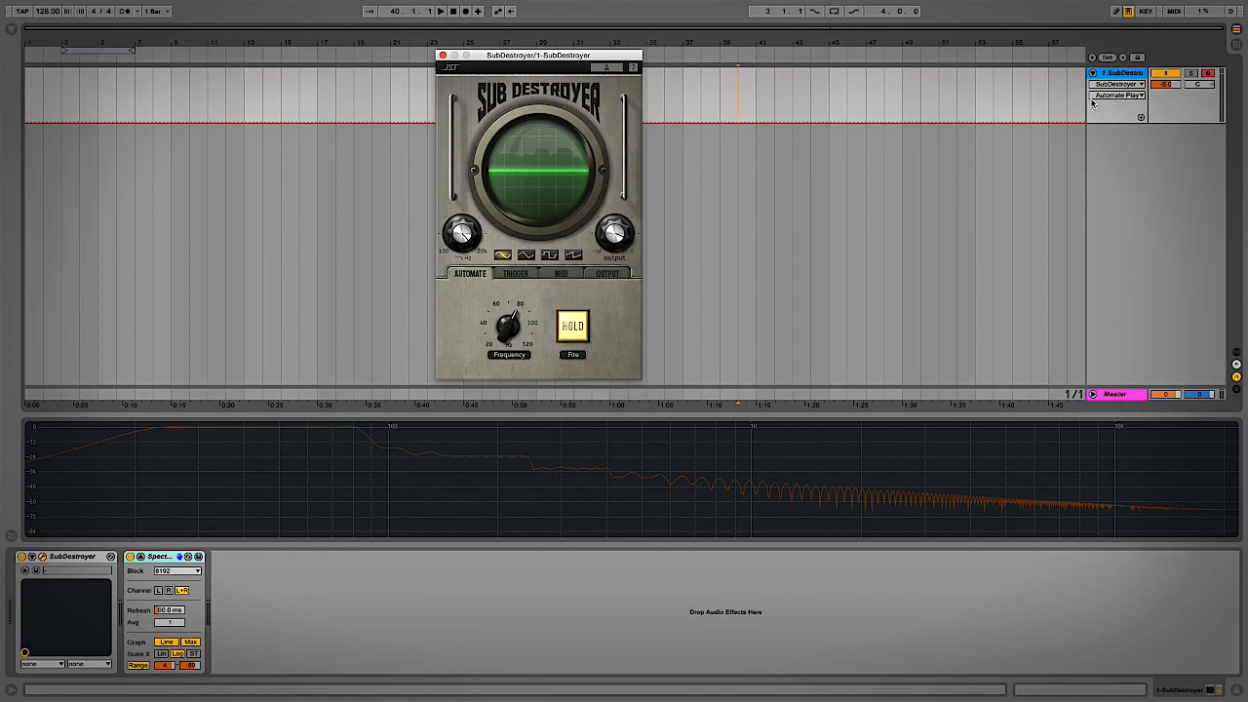
mouse_move(176, 87)
mouse_down()
mouse_move(198, 88)
mouse_move(188, 71)
mouse_up()
key(b)
key(b)
Play from just before the pulse to hear it trigger the sweep, then display Frequency automation
click(159, 103)
key(space)
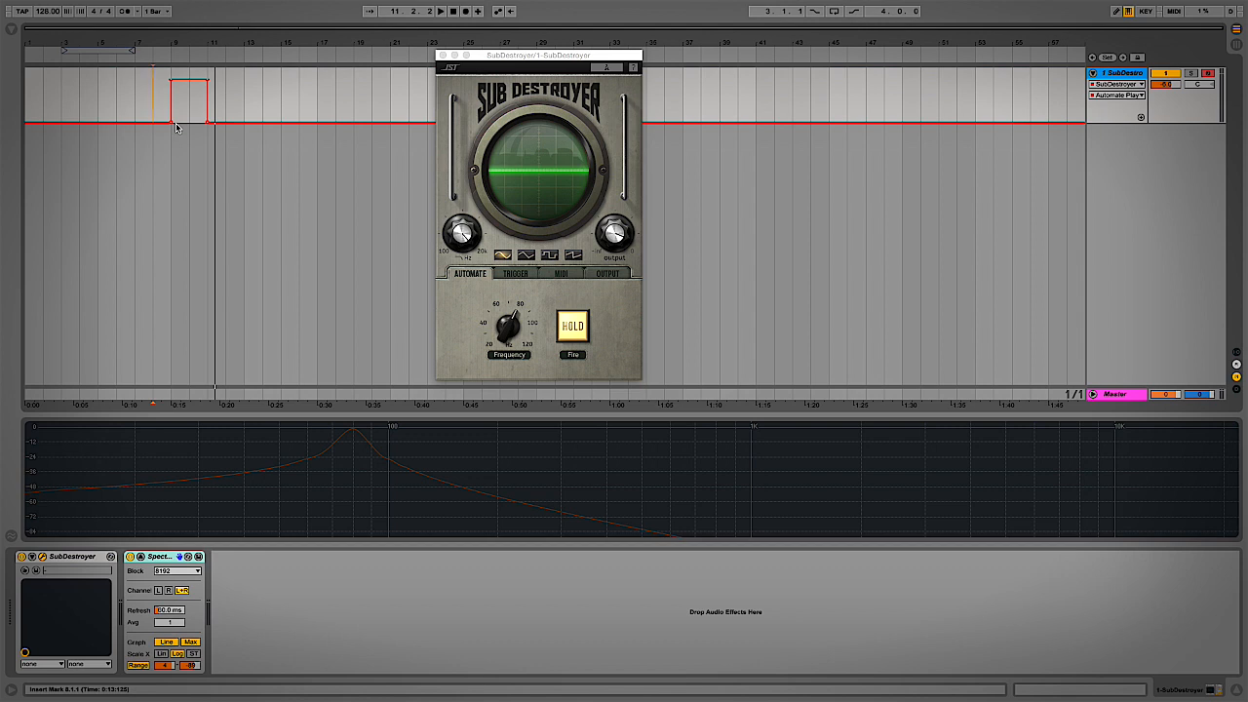
click(511, 331)
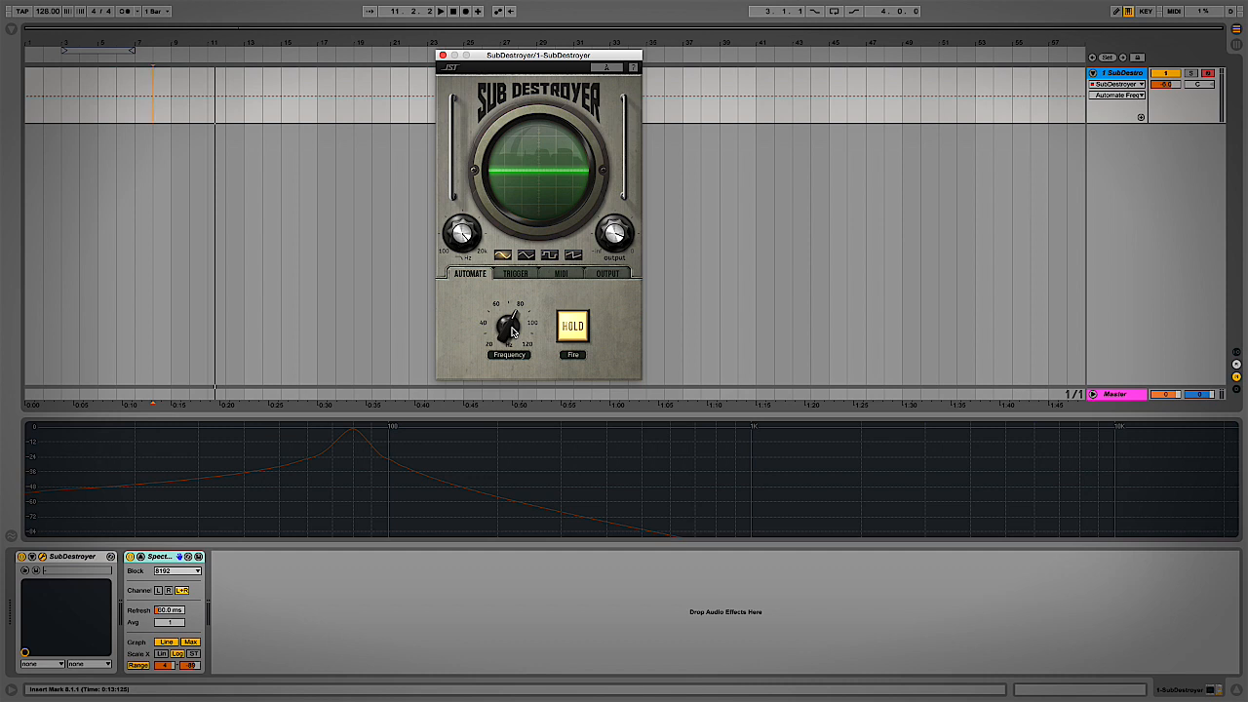
Draw the frequency automation high at 0.79, curving down after bar 9, and play from bar 9 to check
drag(172, 100, 207, 124)
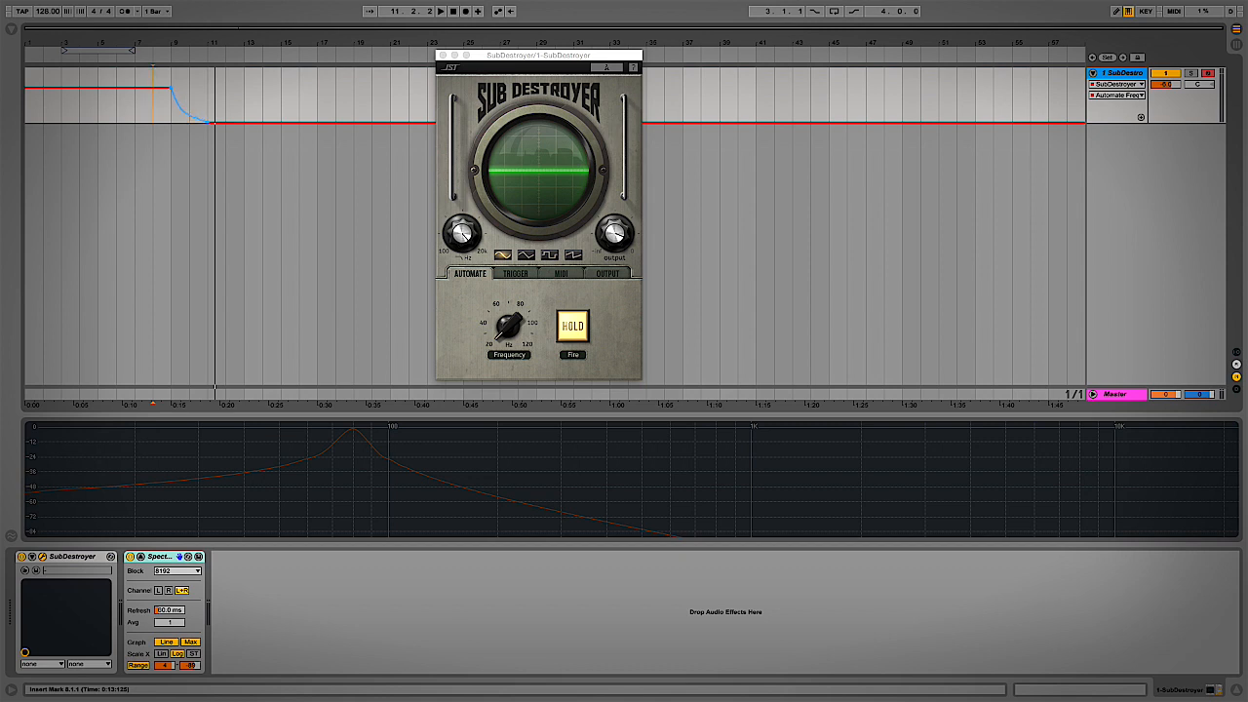
click(173, 122)
key(space)
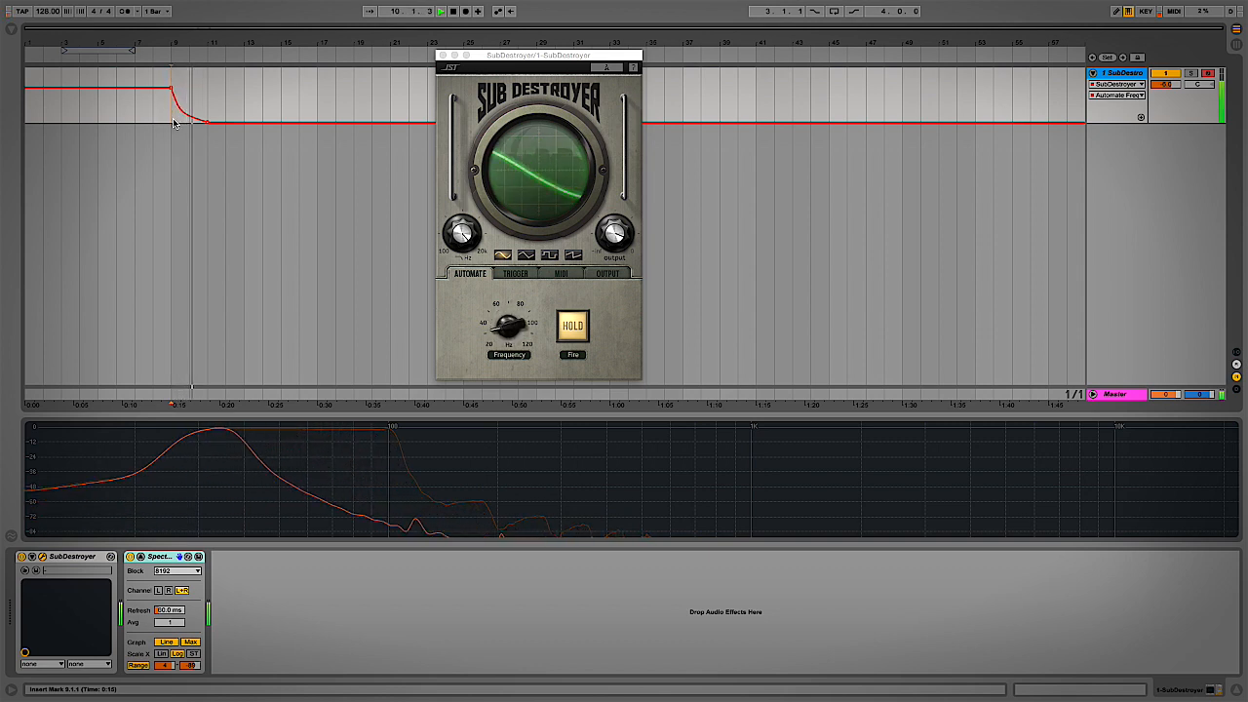
key(space)
key(space)
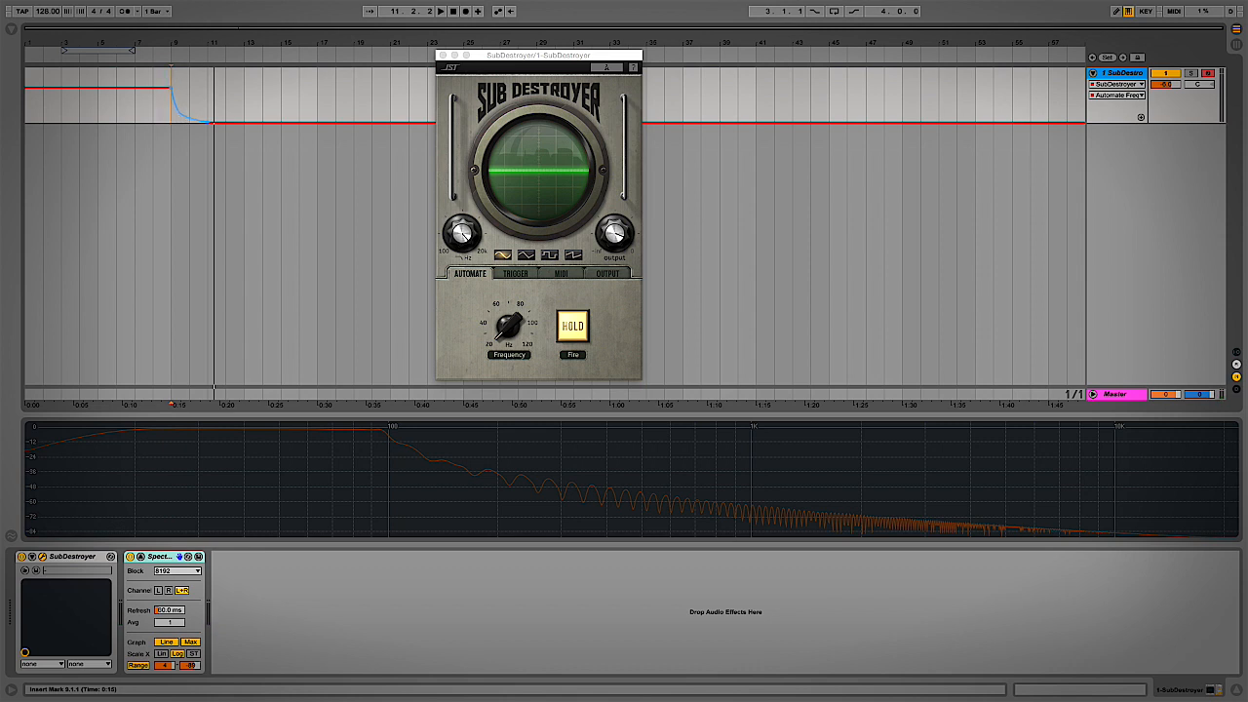
key(space)
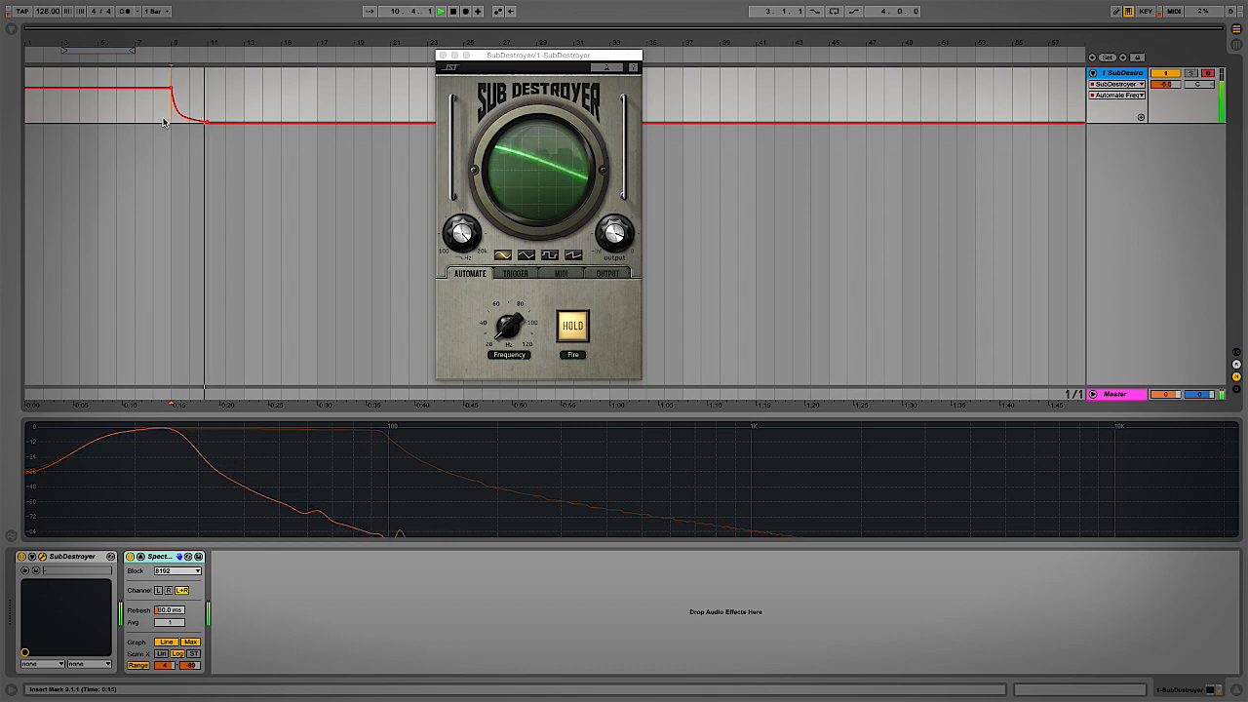
key(space)
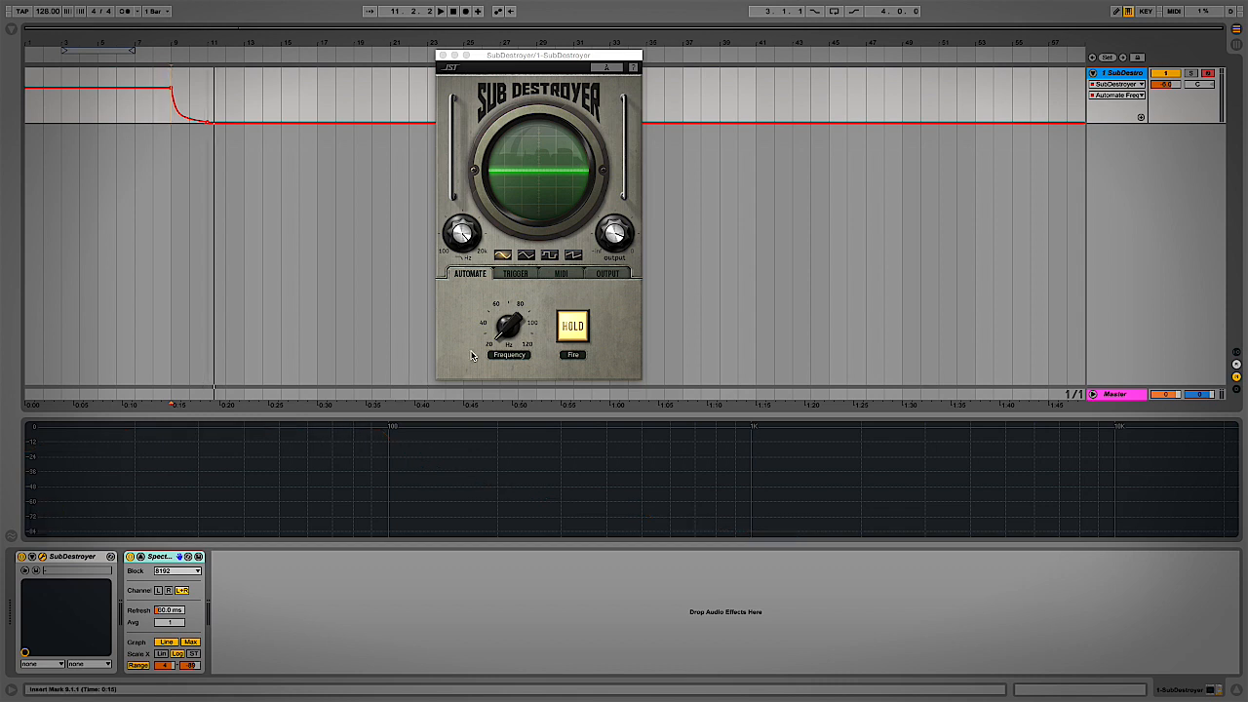
On the Output page, turn on Drive with an amount of 3.2
click(608, 274)
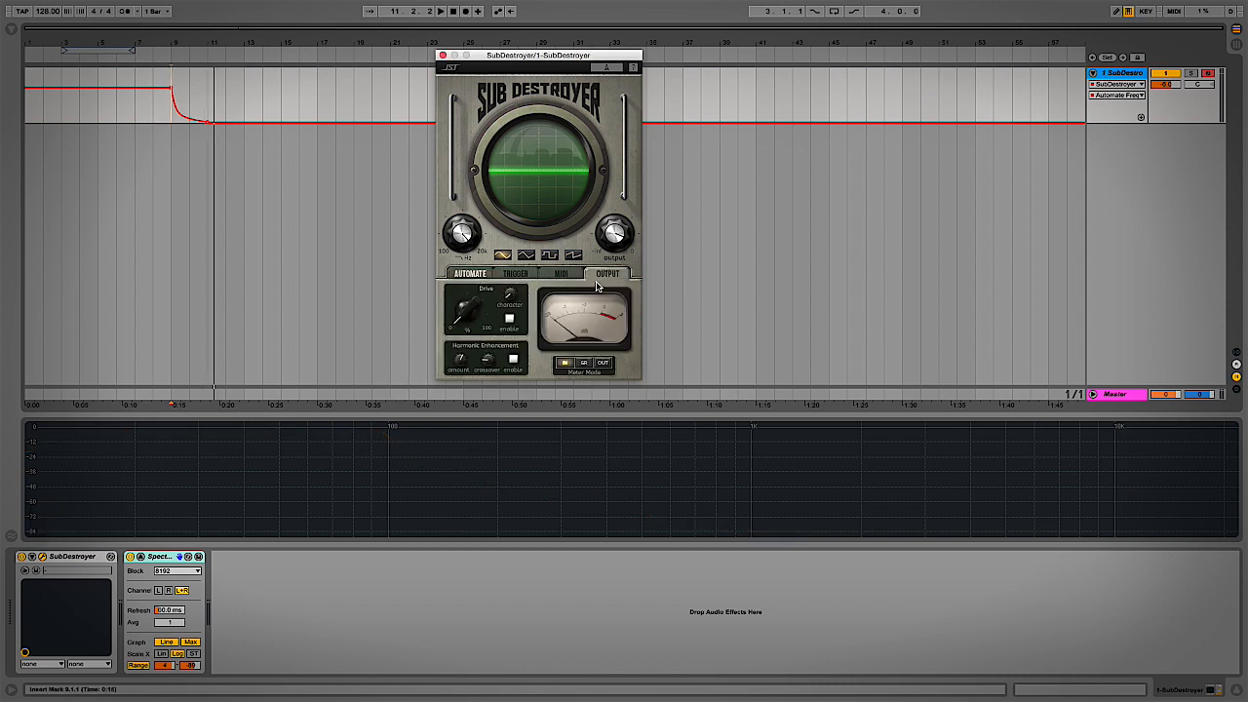
click(509, 321)
drag(462, 315, 450, 266)
click(510, 320)
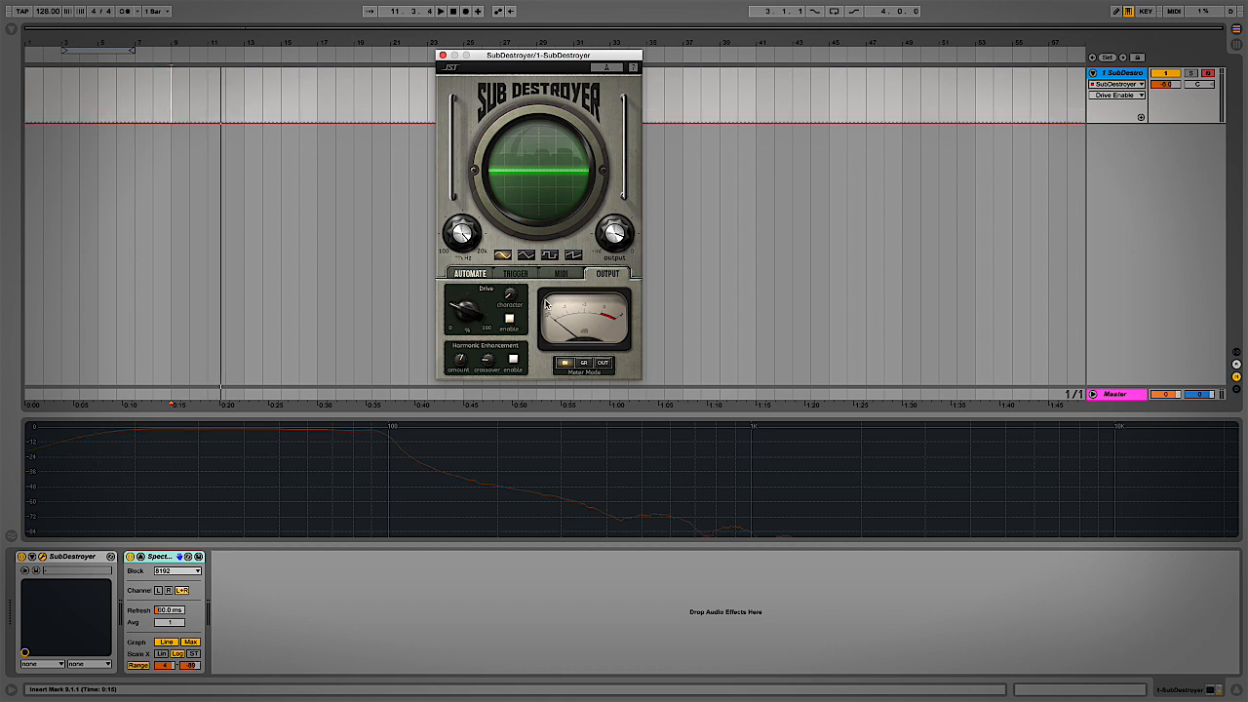
Move the Automate Freq parameter into its own automation lane
click(1105, 96)
click(1117, 115)
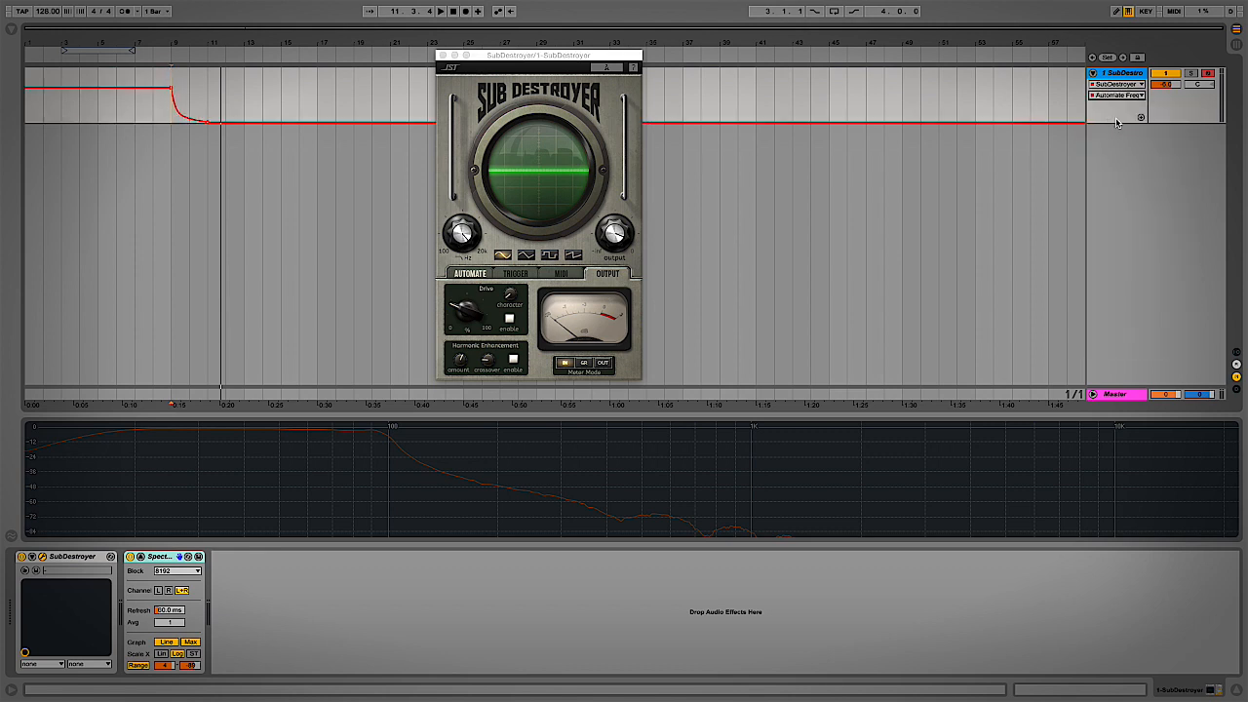
click(1141, 118)
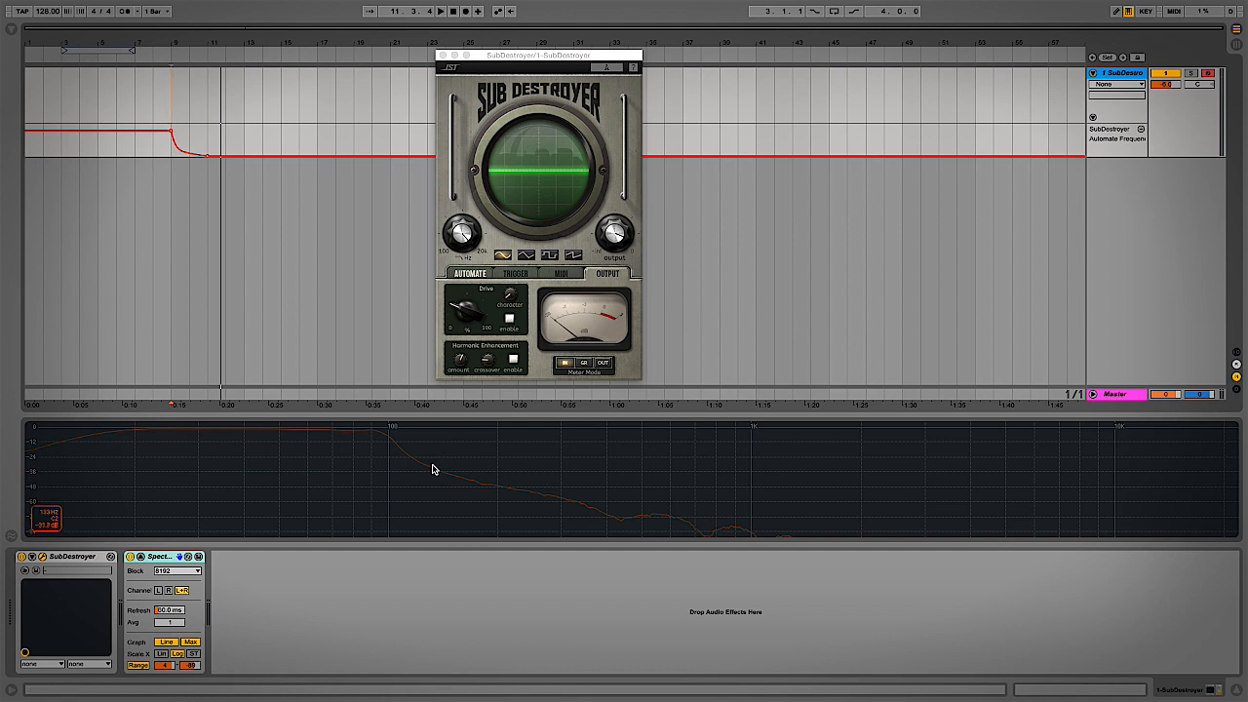
Play the sub note with the spectrum's peak curve reset
key(space)
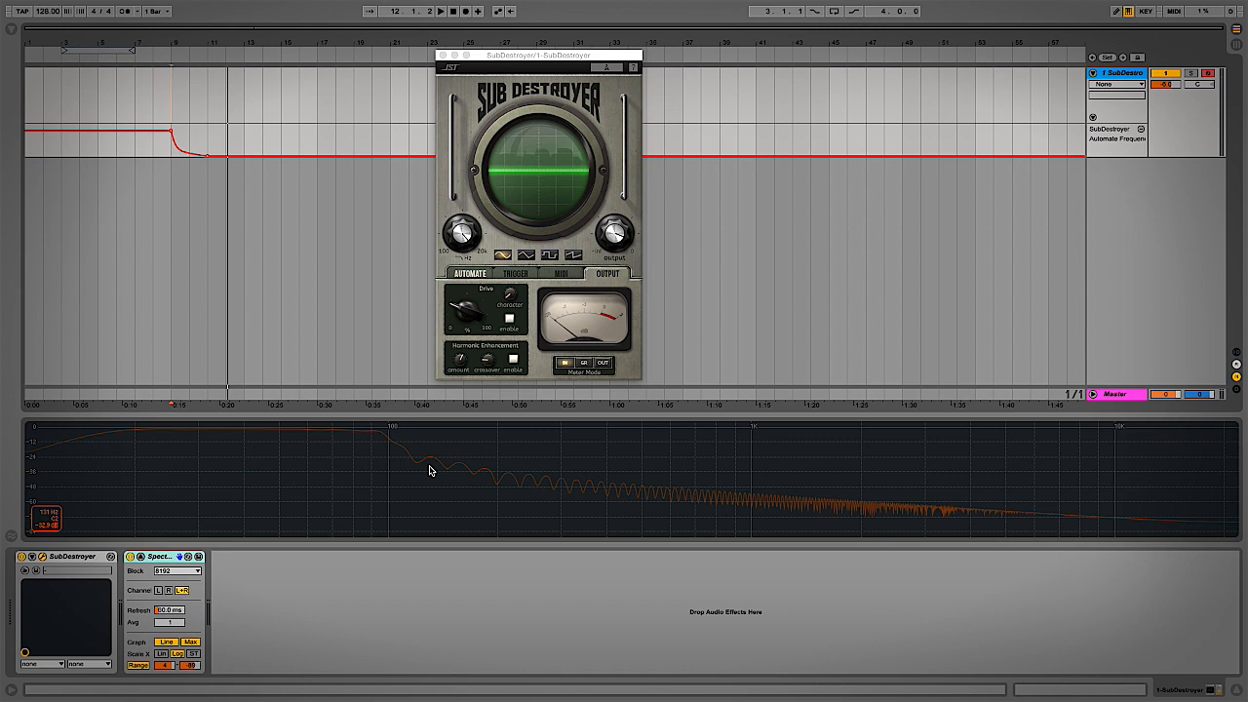
click(430, 470)
key(a)
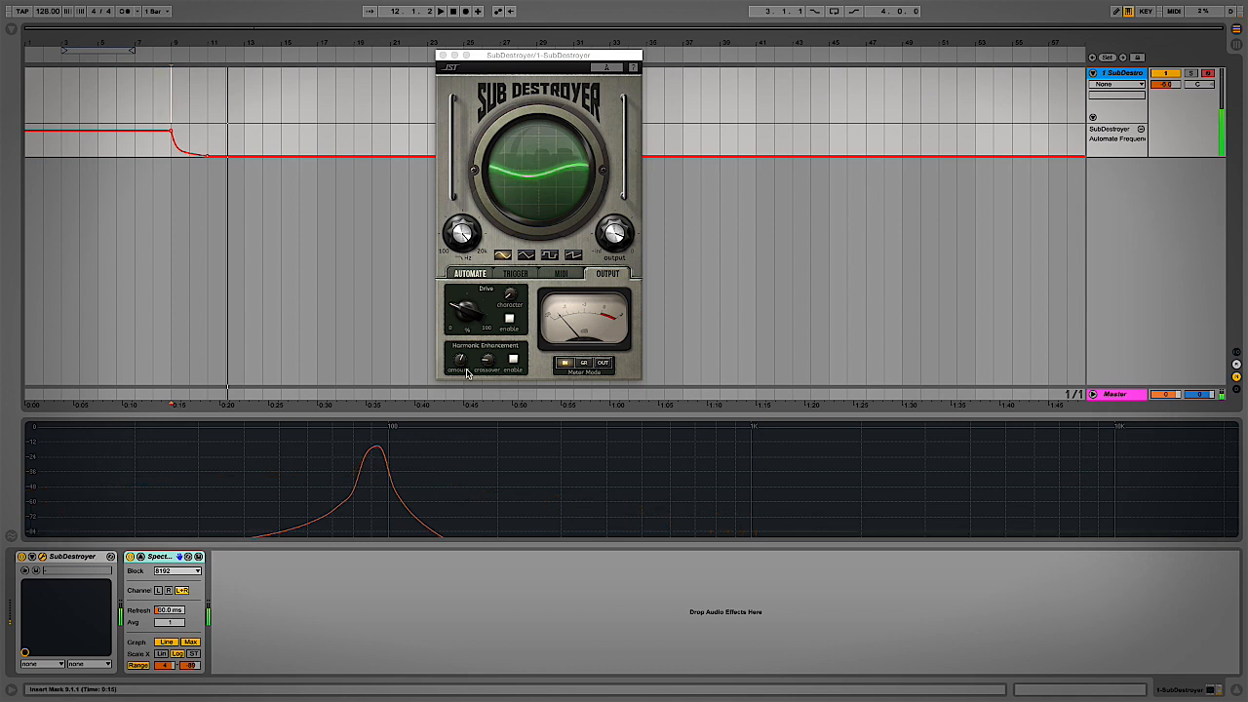
Enable Drive and extend the spectrum range down to about -133 dB
click(509, 319)
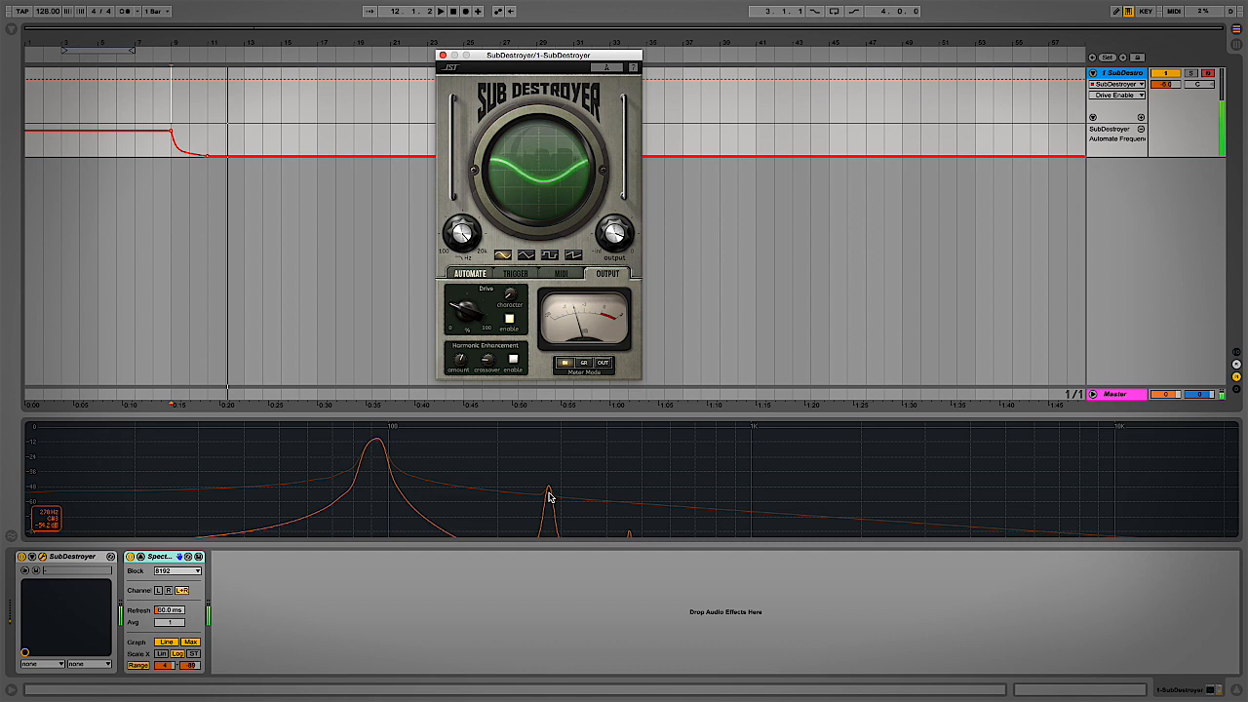
drag(198, 666, 199, 682)
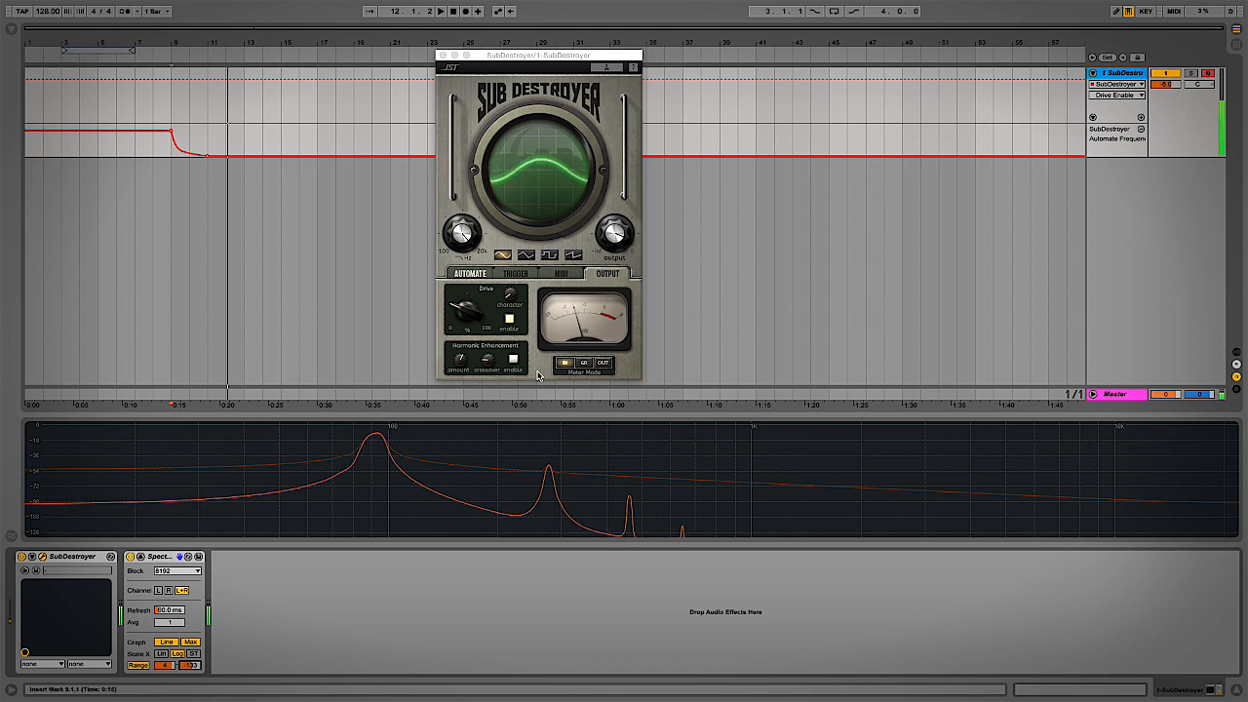
click(502, 290)
Raise the Drive character from 1 up to 4 for stronger sub harmonics
drag(502, 290, 495, 383)
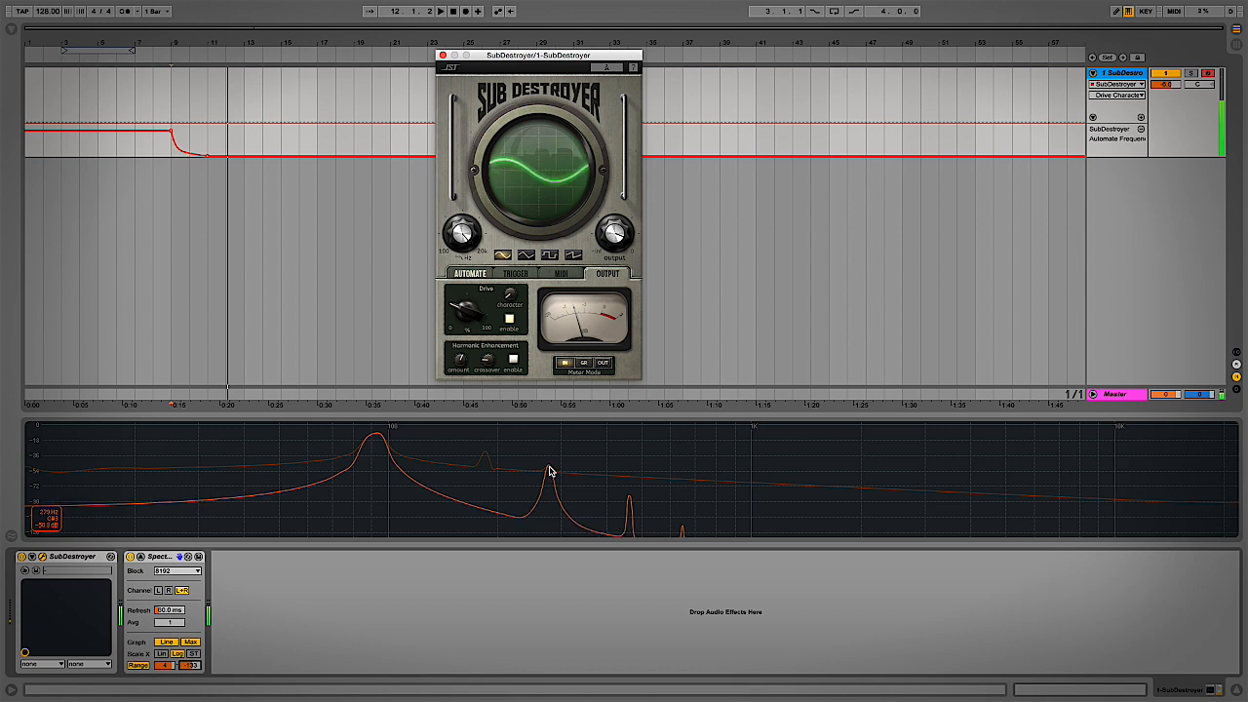
drag(508, 295, 499, 265)
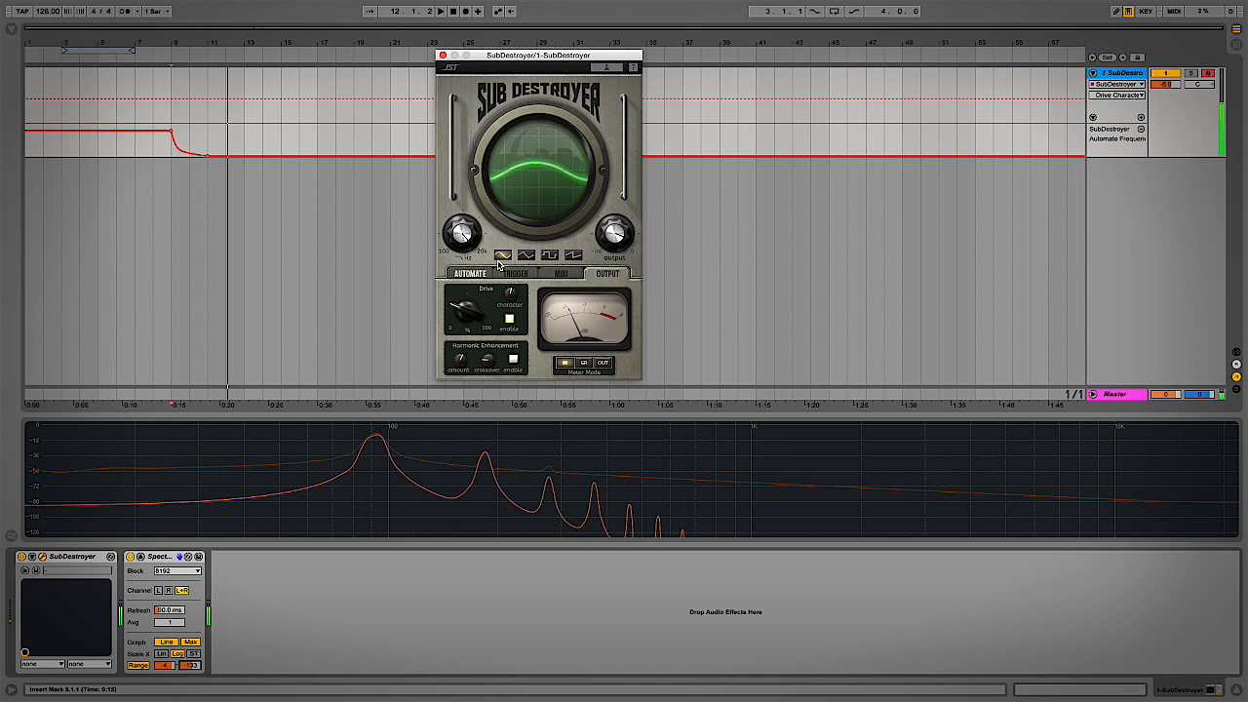
click(501, 452)
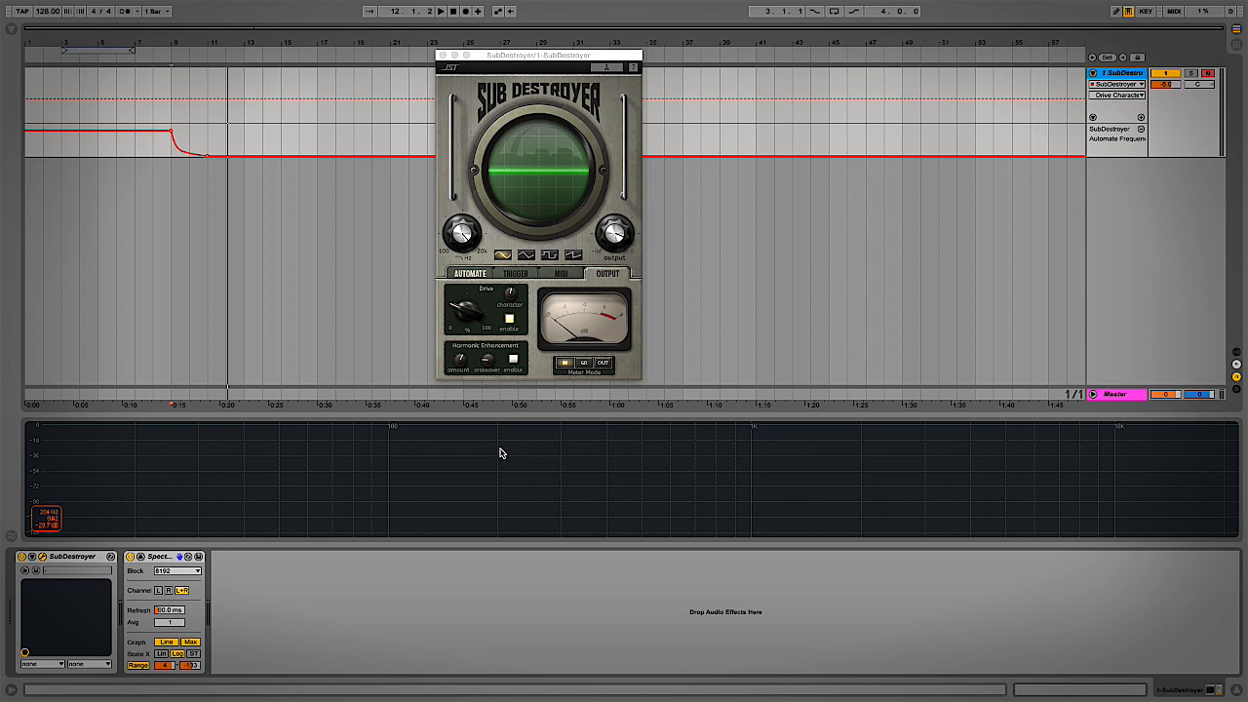
click(464, 237)
Lower the low-pass frequency, set the spectrum minimum to -60 dB, and audition playback
drag(464, 237, 452, 252)
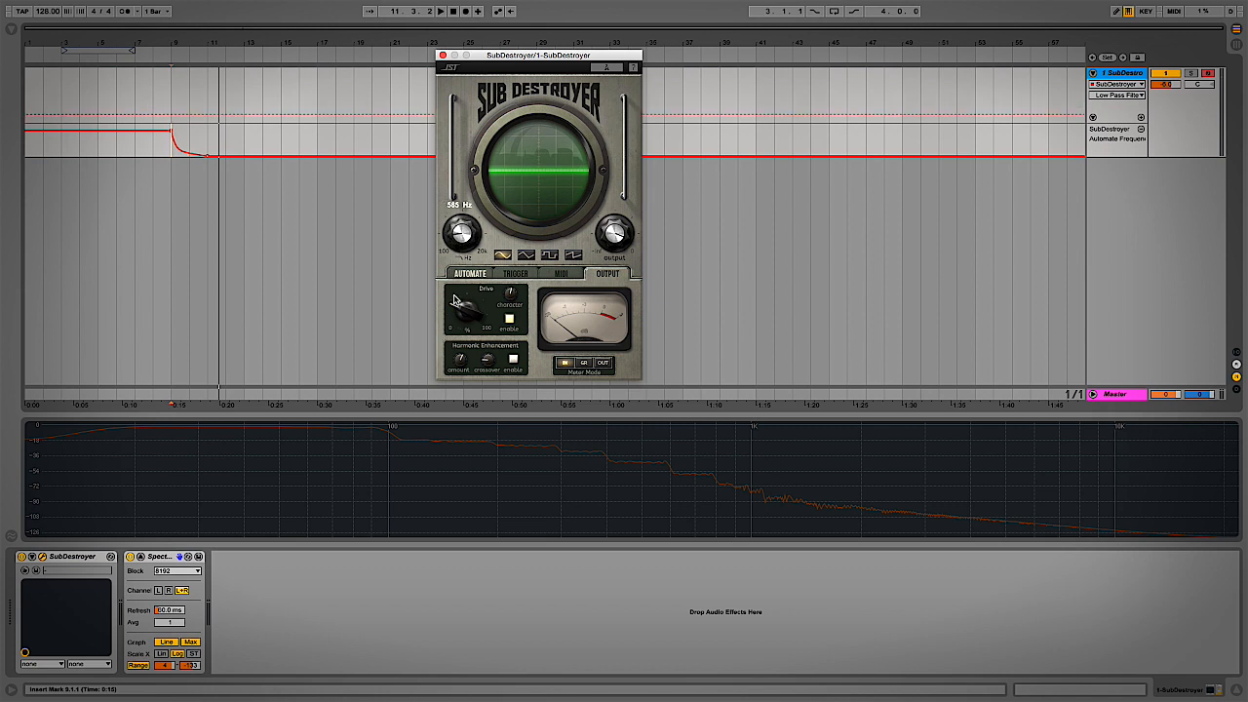
key(space)
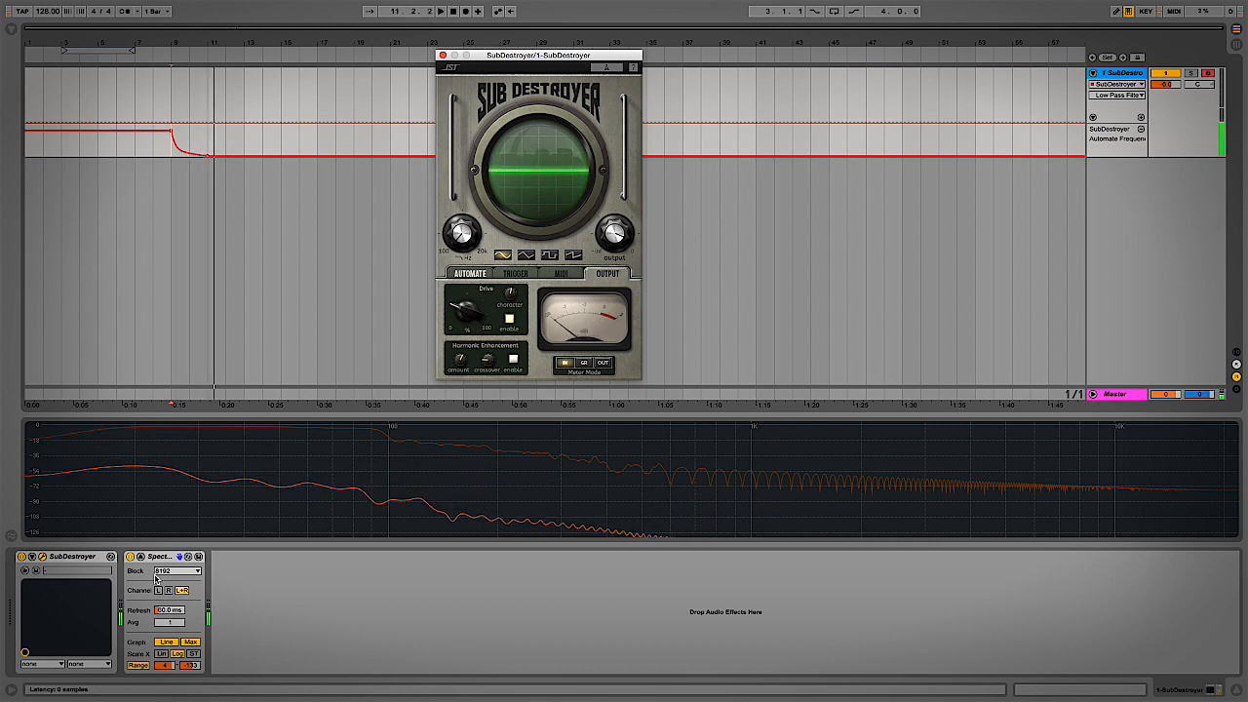
key(space)
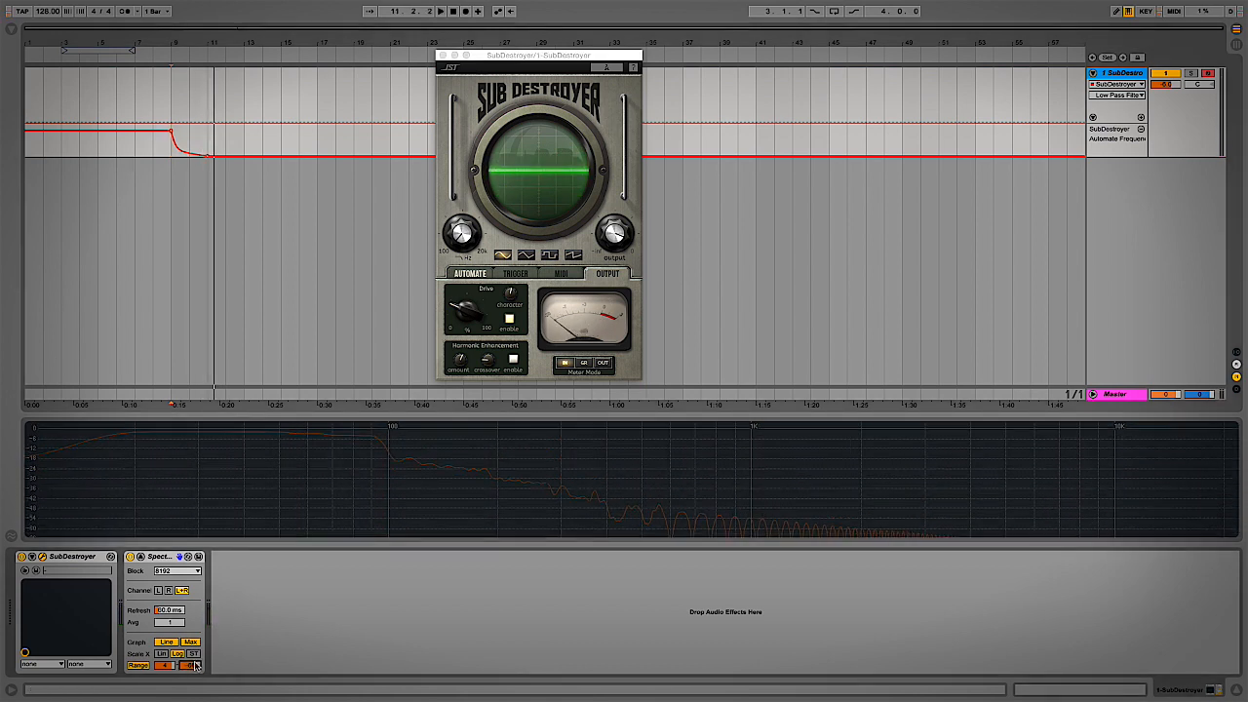
drag(193, 666, 193, 661)
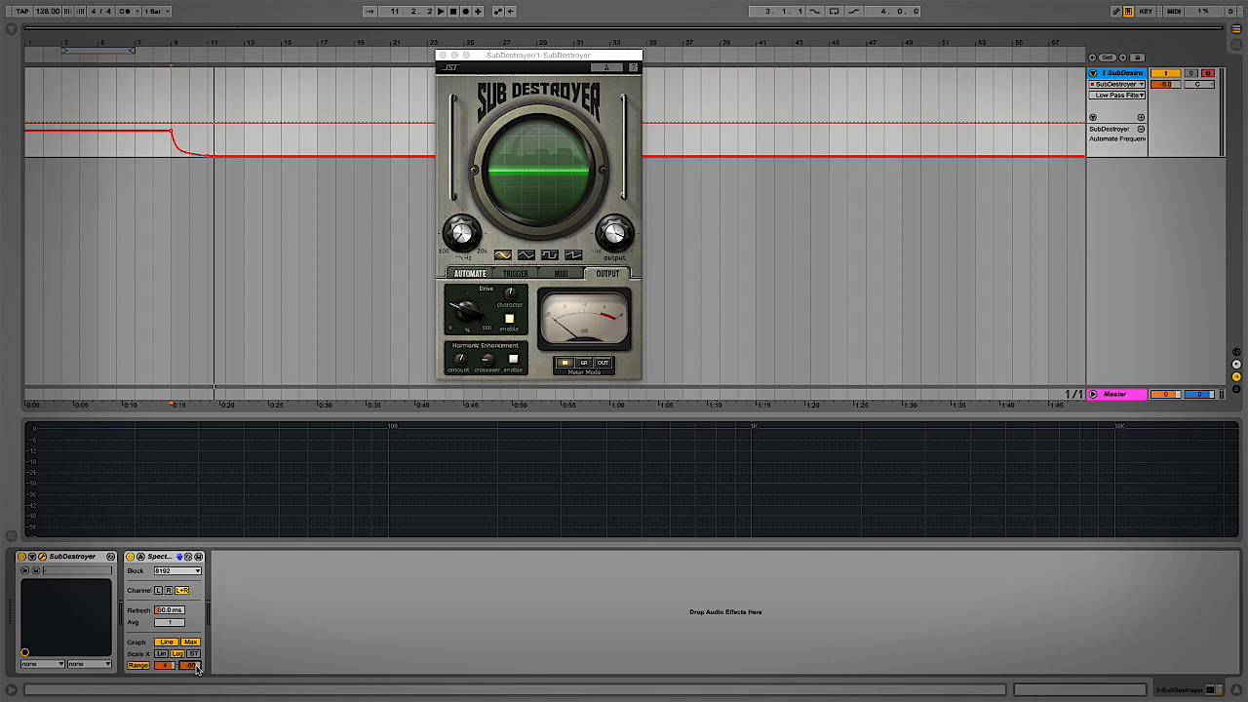
key(space)
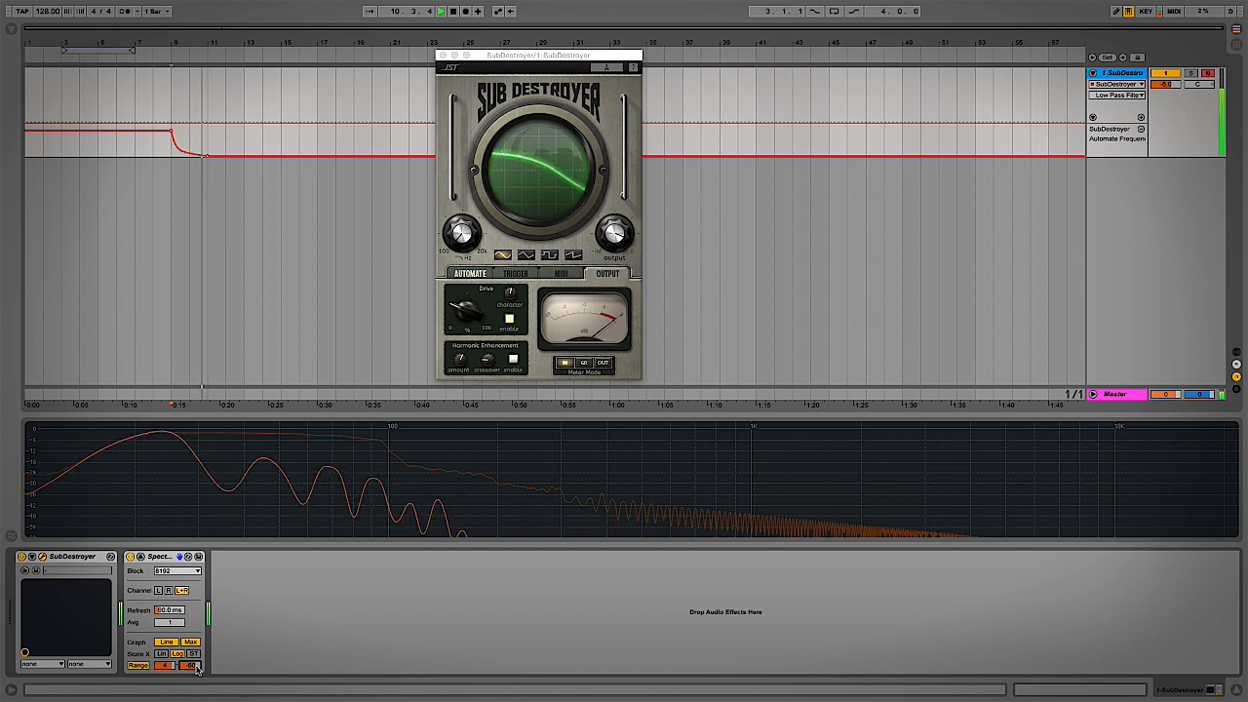
key(space)
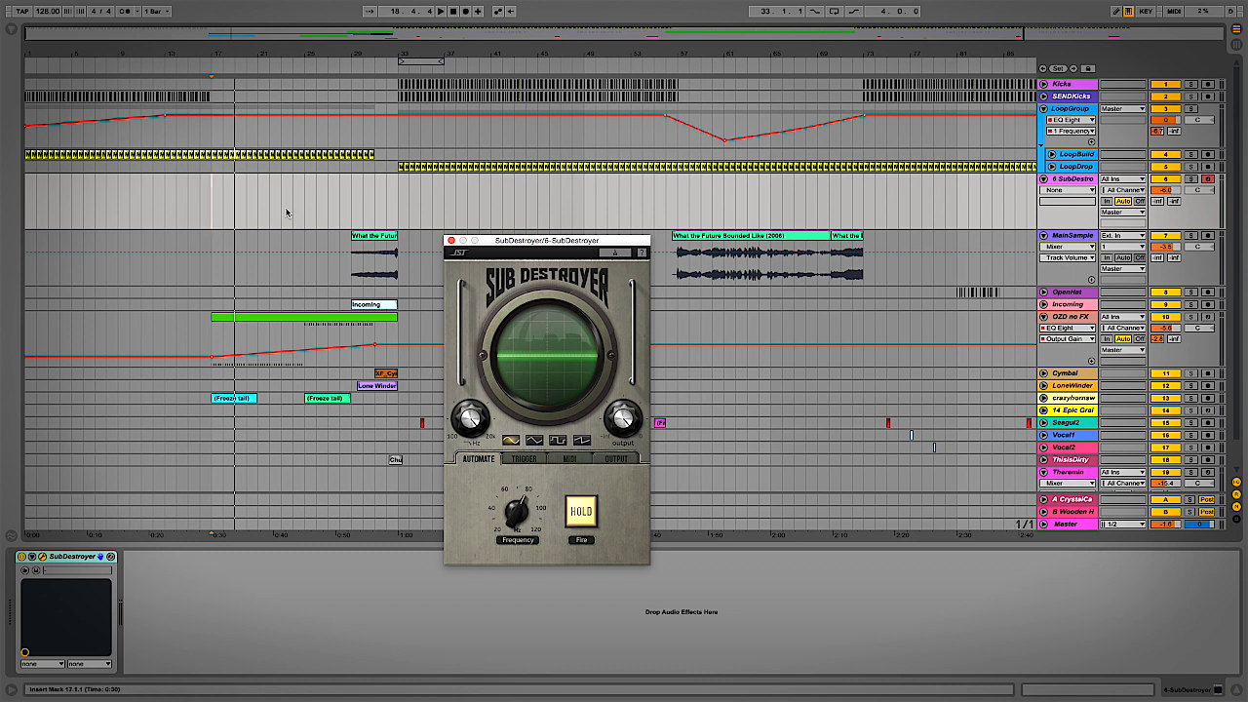
Place the insert marker at 13.1.1 and play the arrangement from bar 13
click(177, 190)
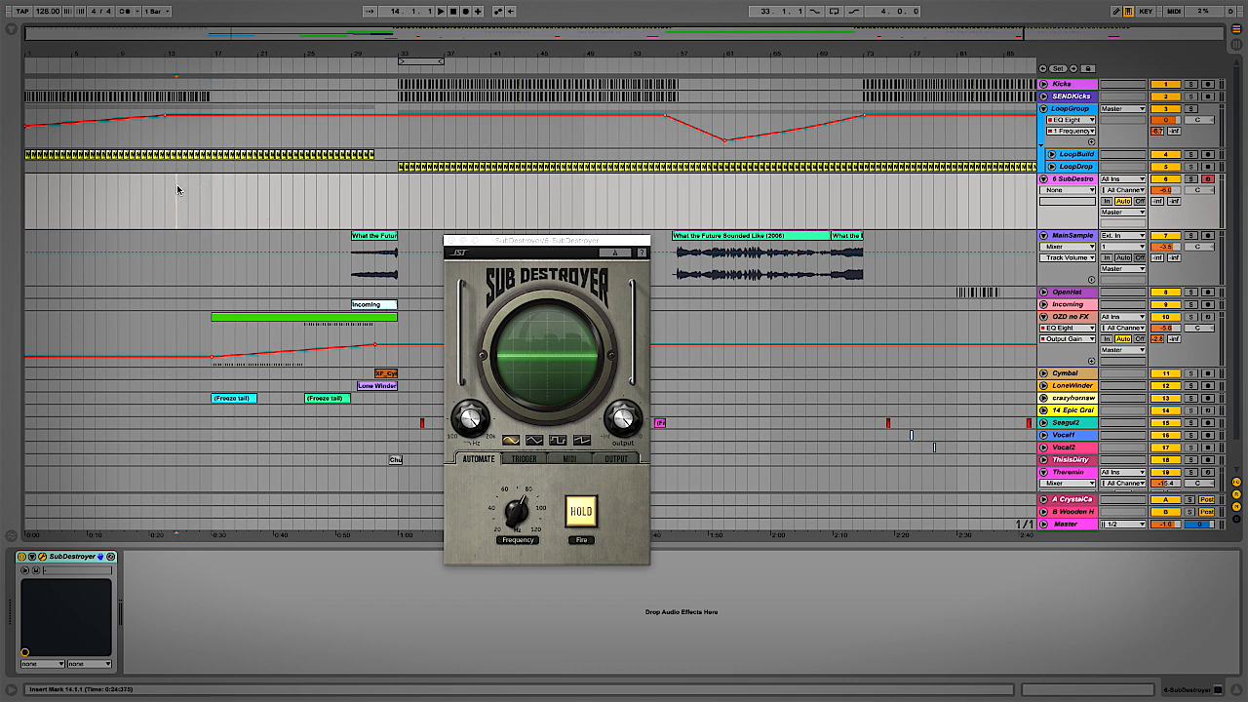
key(Left)
key(space)
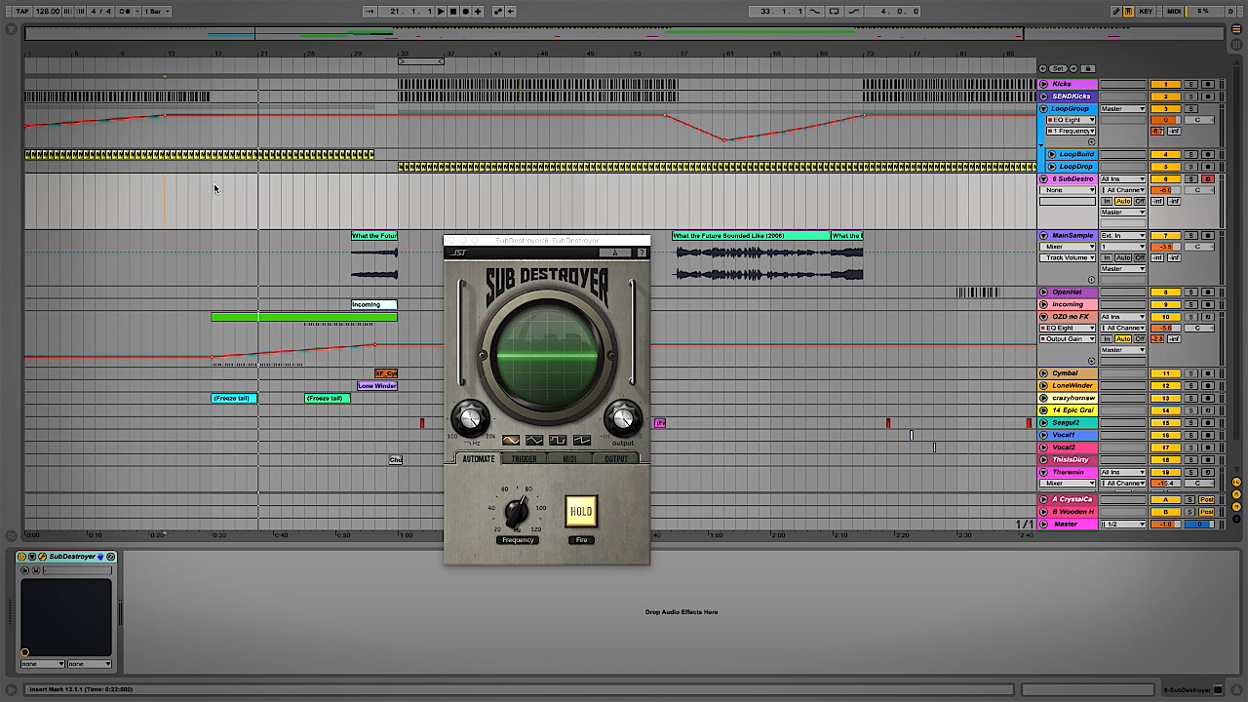
Draw a full-height on-step from bar 17 in track 6's SubDestroyer Automate Play lane
click(490, 463)
click(1057, 181)
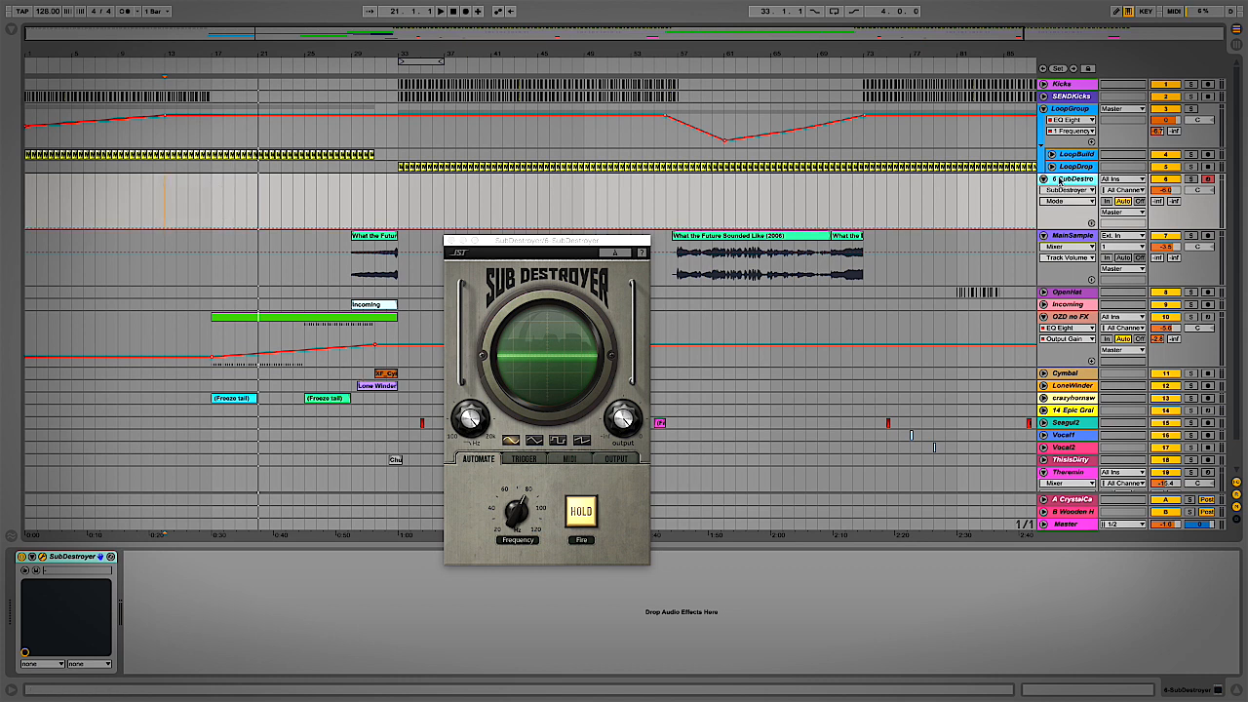
click(584, 511)
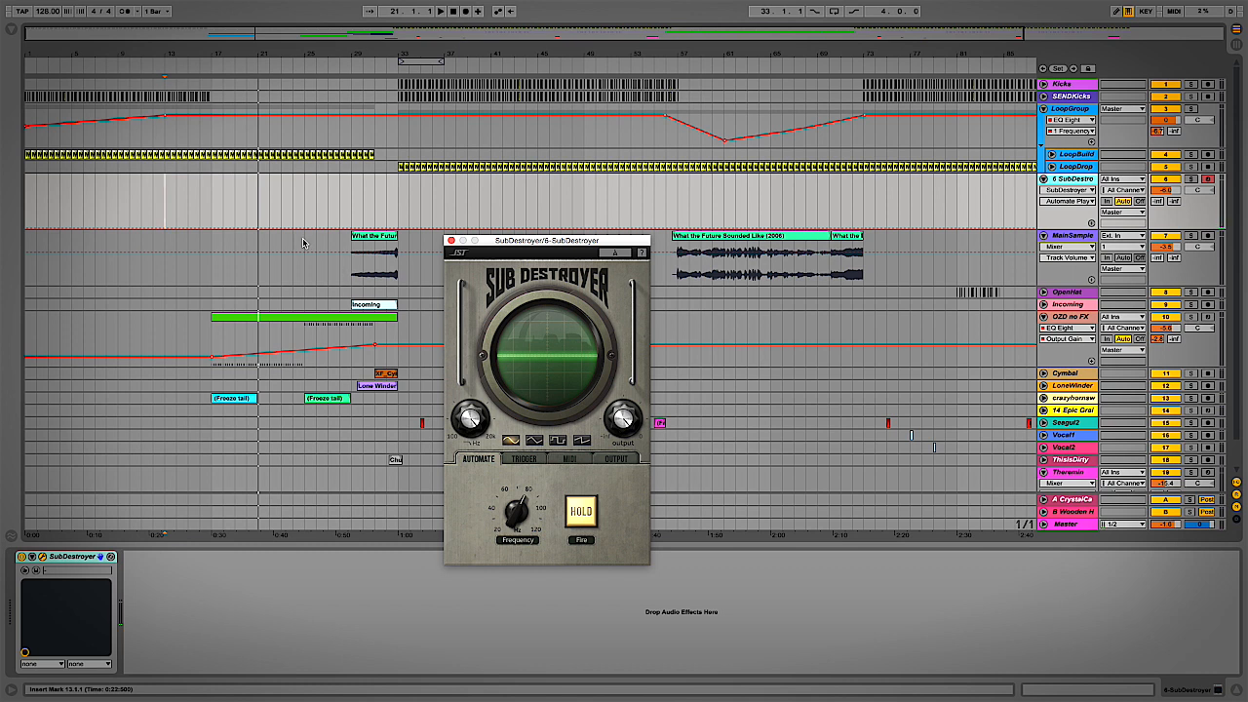
key(b)
click(219, 185)
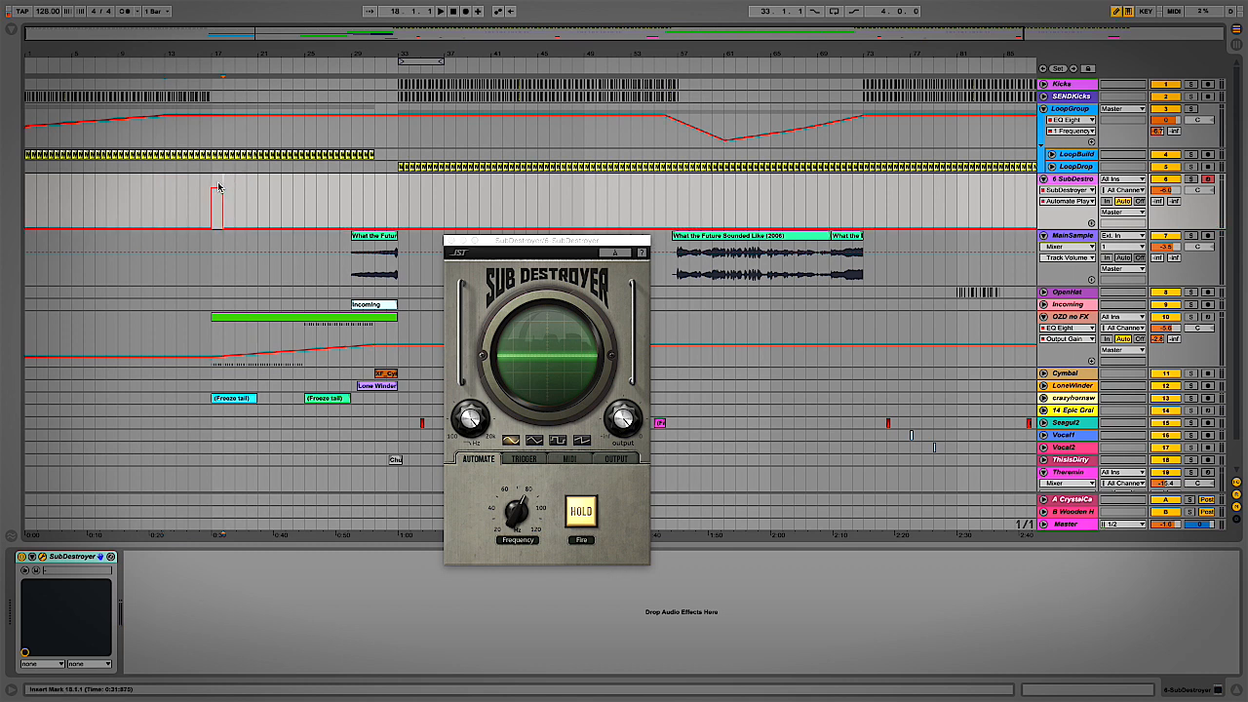
drag(219, 188, 267, 178)
Play back the step's section and give the Automate Play envelope its own lane
key(space)
key(b)
click(280, 196)
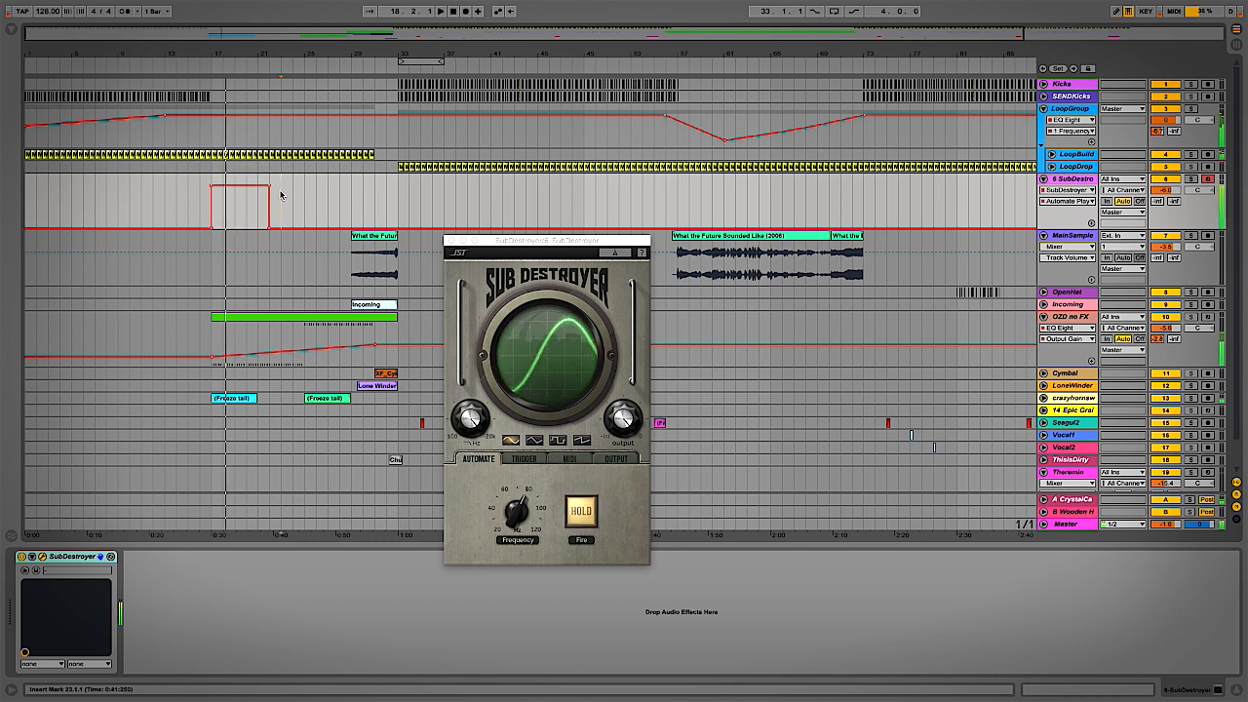
key(space)
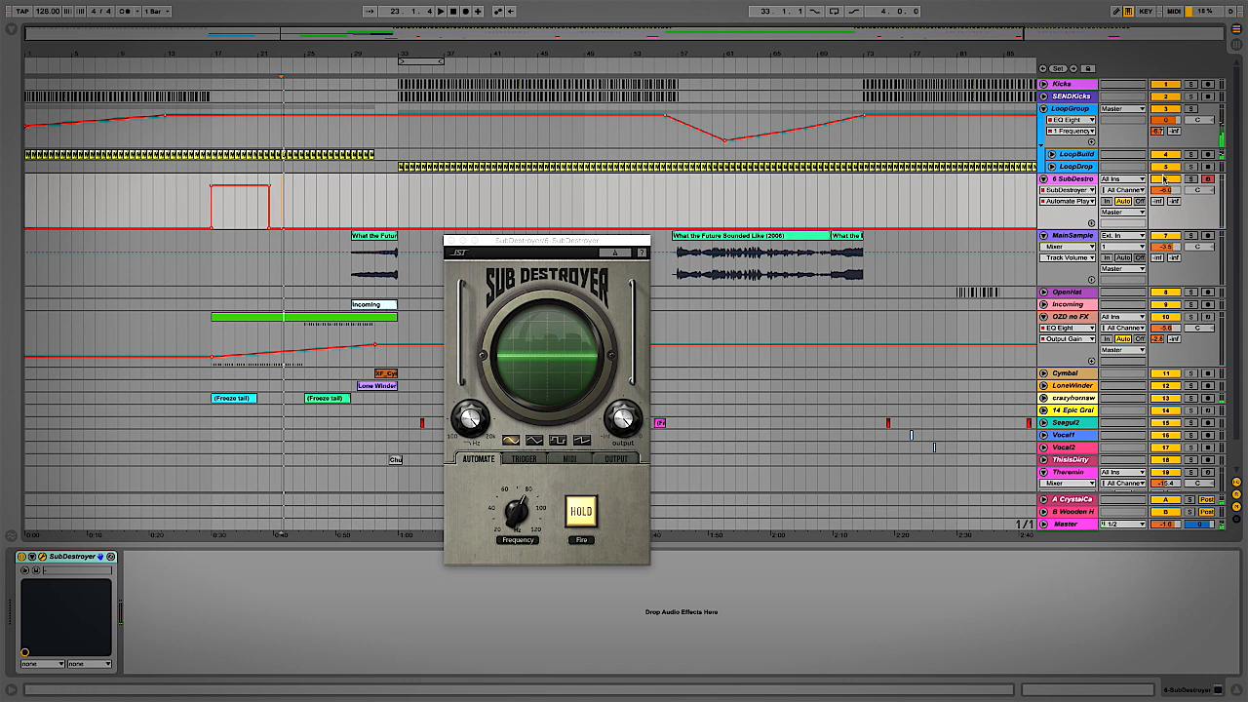
click(1091, 223)
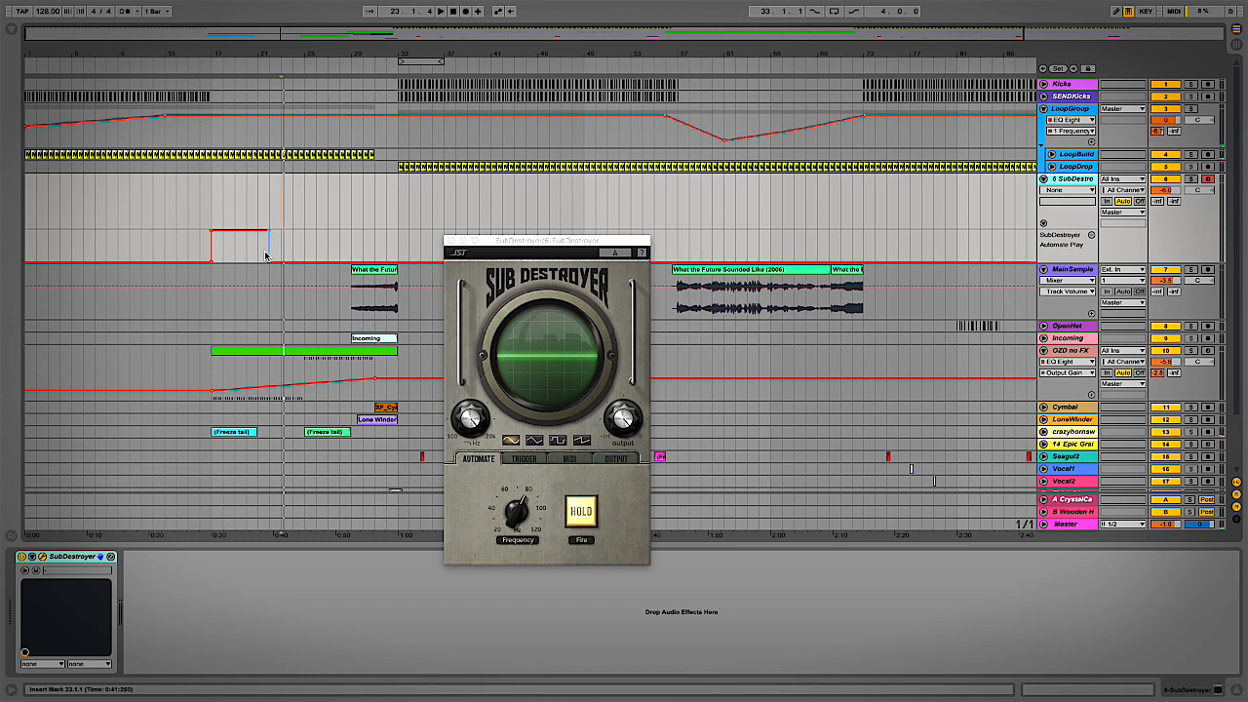
Shorten the play step, tune Automate Frequency to 83 Hz (E), then drop it to 0.23 after bar 17
drag(267, 249, 259, 251)
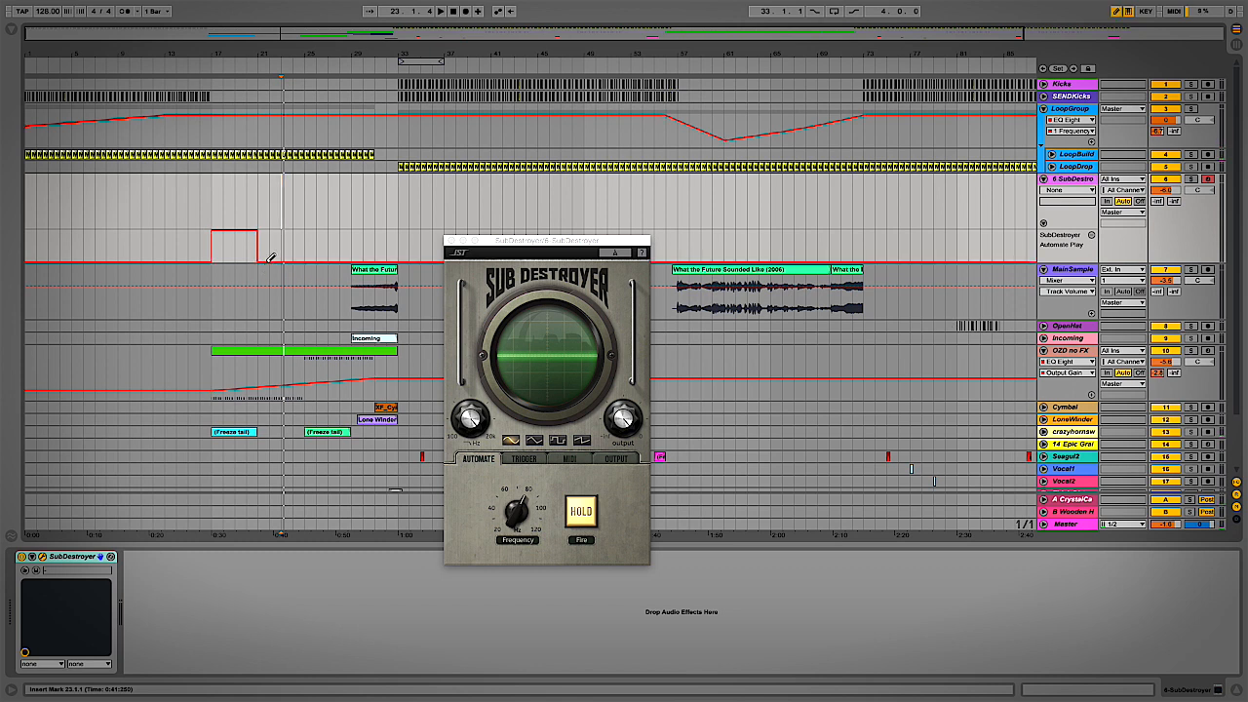
click(521, 517)
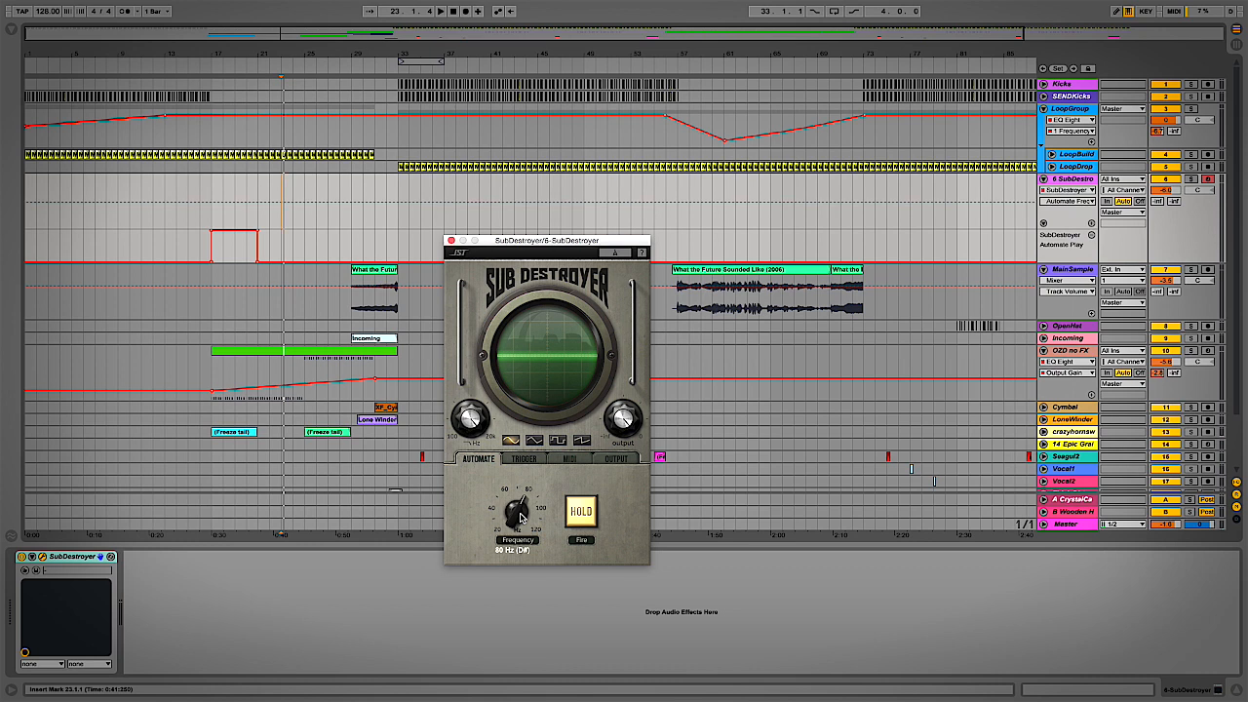
drag(209, 205, 208, 199)
drag(208, 201, 209, 201)
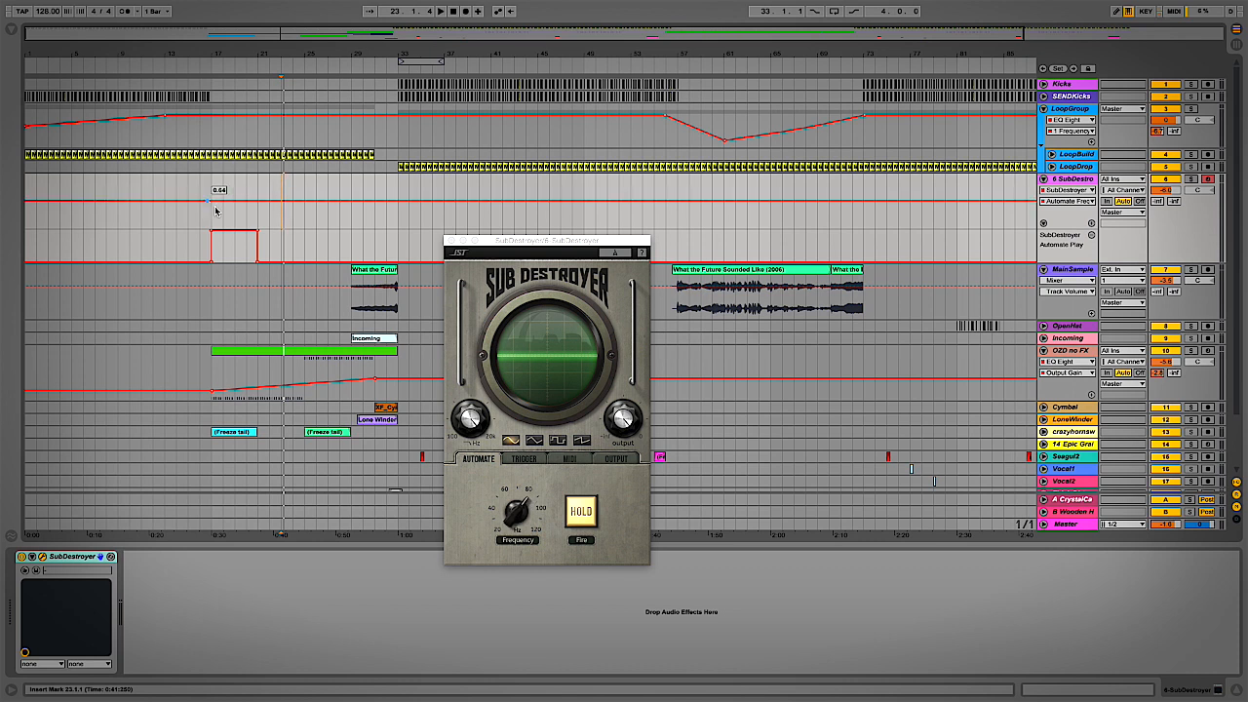
click(524, 520)
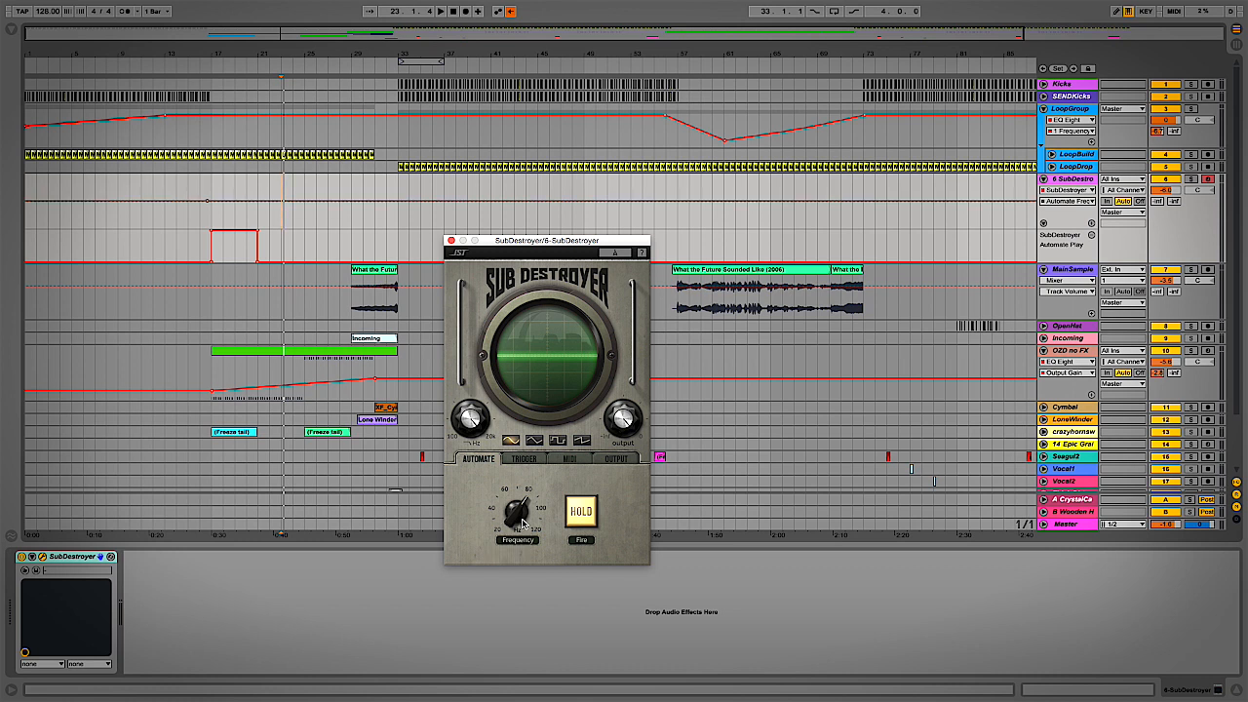
drag(211, 200, 211, 203)
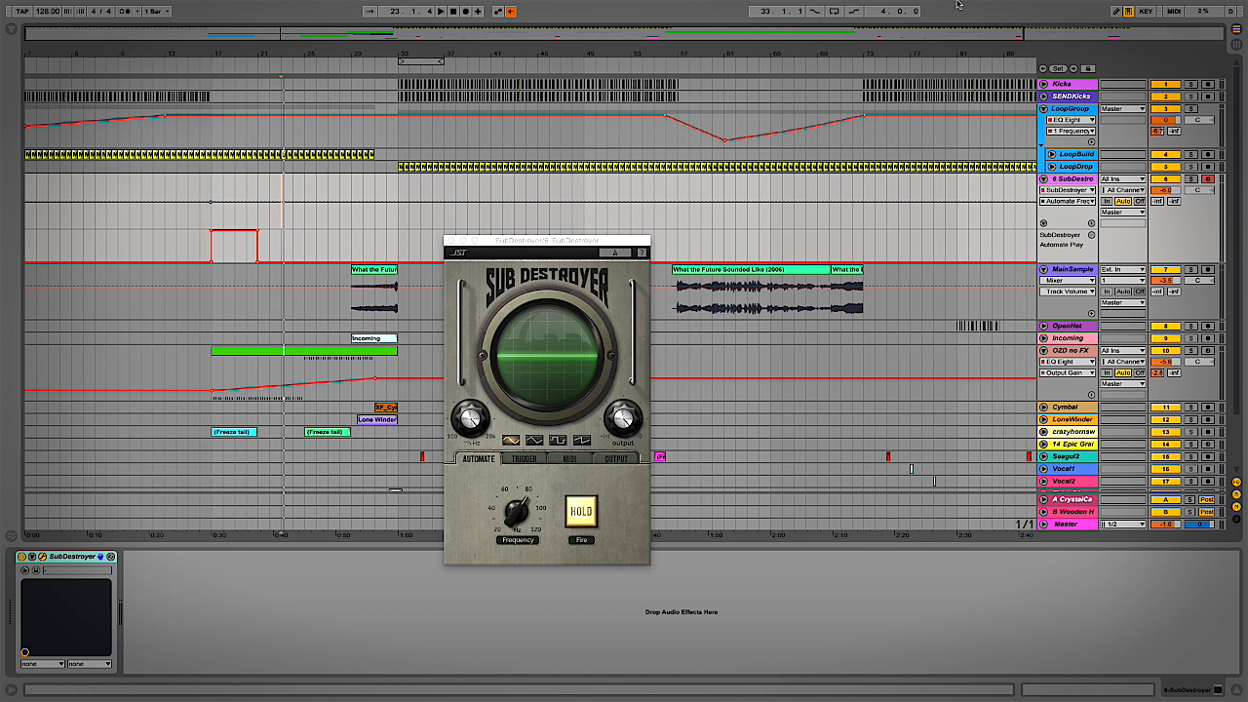
click(511, 10)
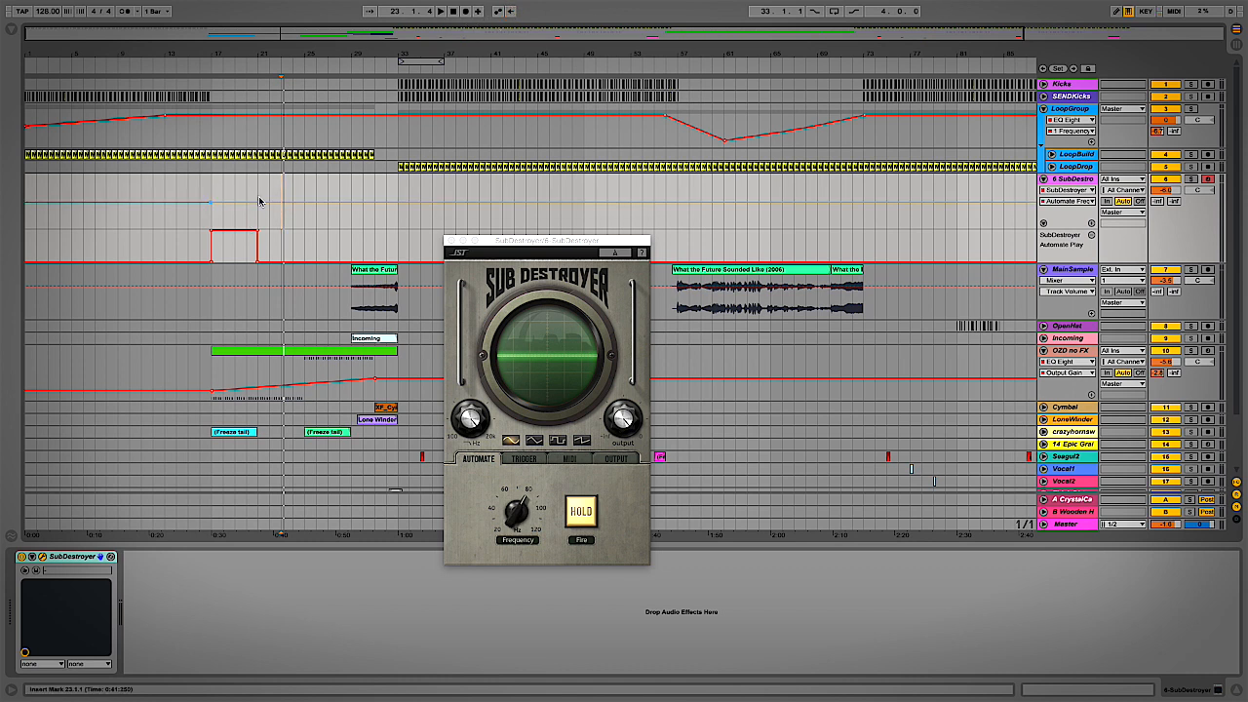
drag(260, 205, 259, 231)
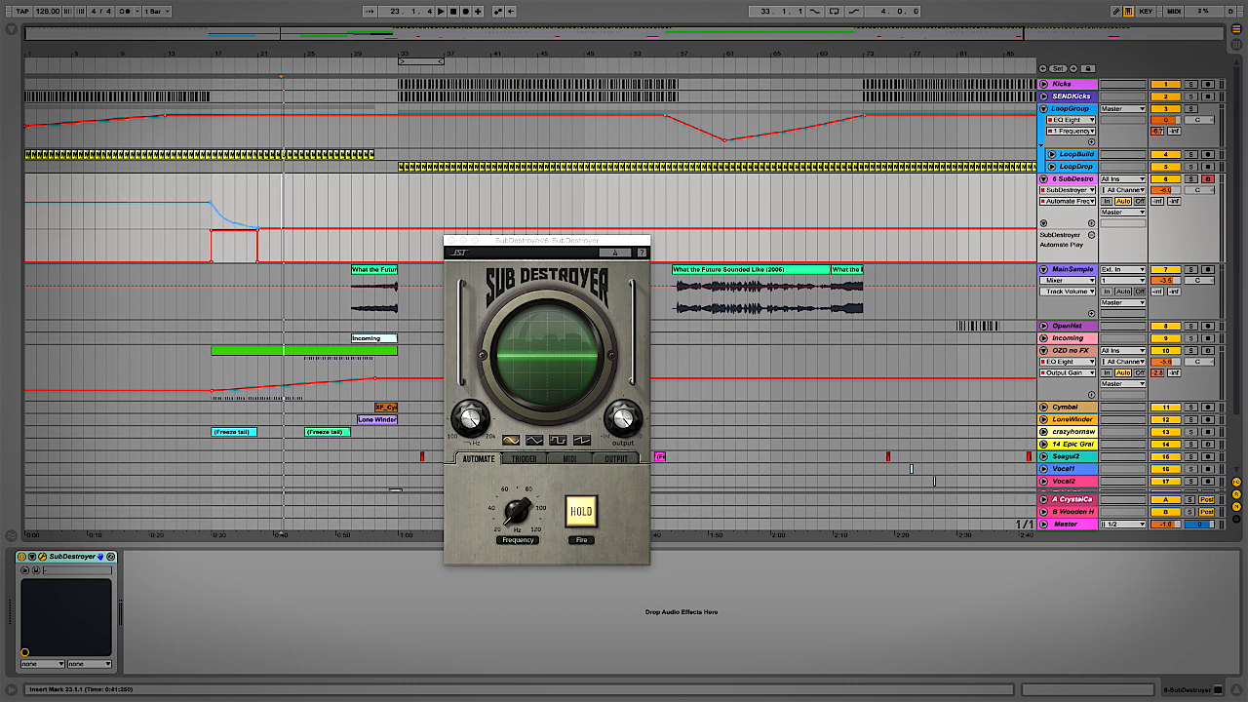
Solo the SubDestroyer track, play from bar 17, and show the plugin's Output page
click(203, 224)
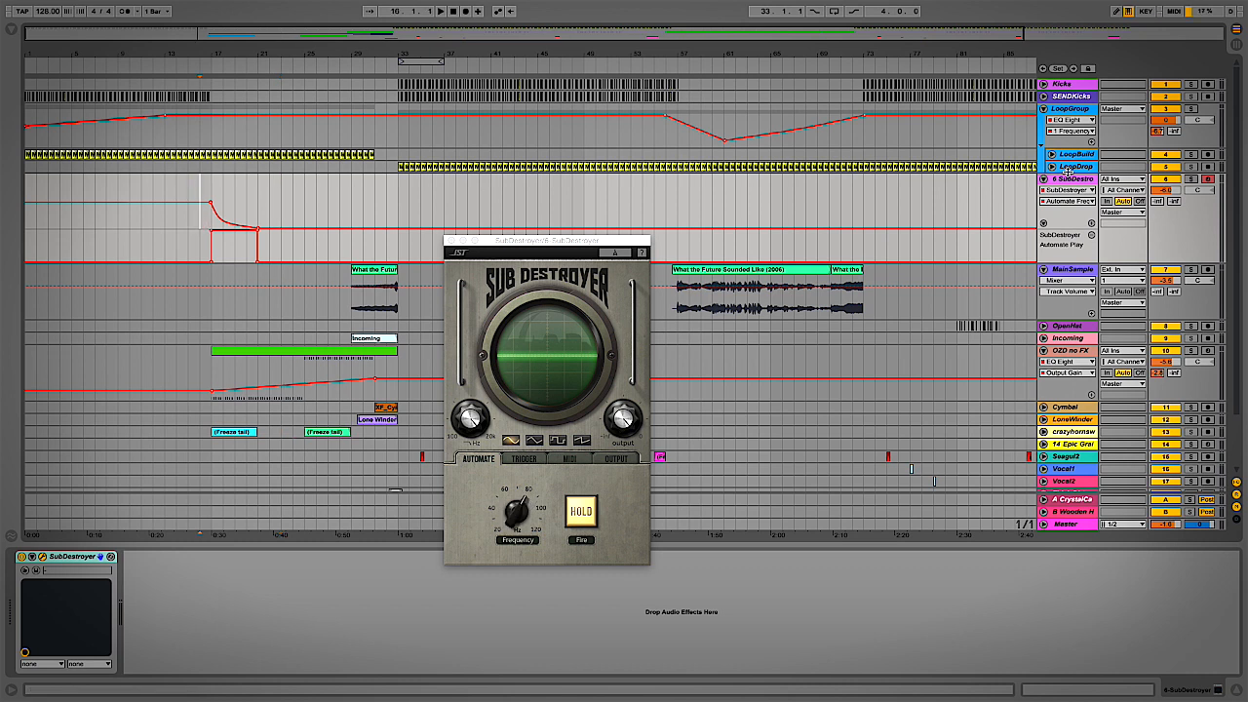
click(1191, 180)
click(209, 188)
key(space)
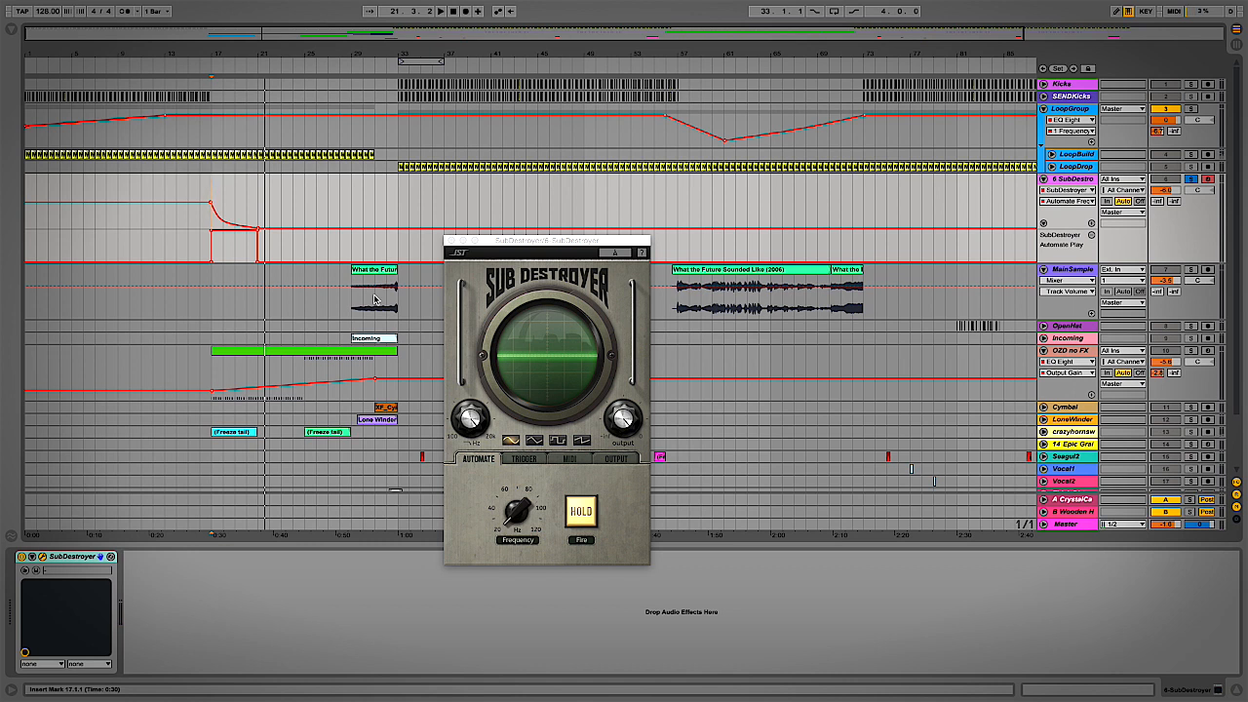
click(611, 458)
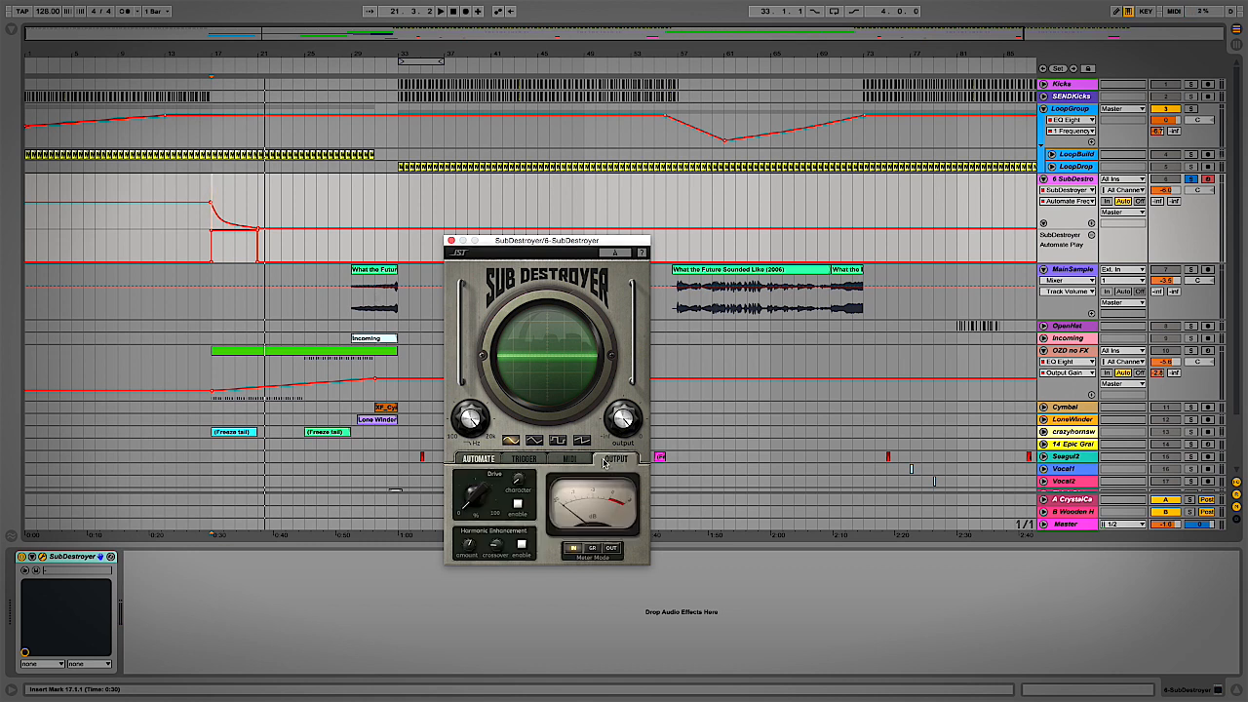
Enable Drive at about 11.9, raise Character, lower low-pass to about 1147 Hz, then show Master Volume automation
click(518, 508)
drag(476, 496, 475, 444)
drag(525, 491, 473, 490)
click(471, 418)
drag(471, 426, 495, 484)
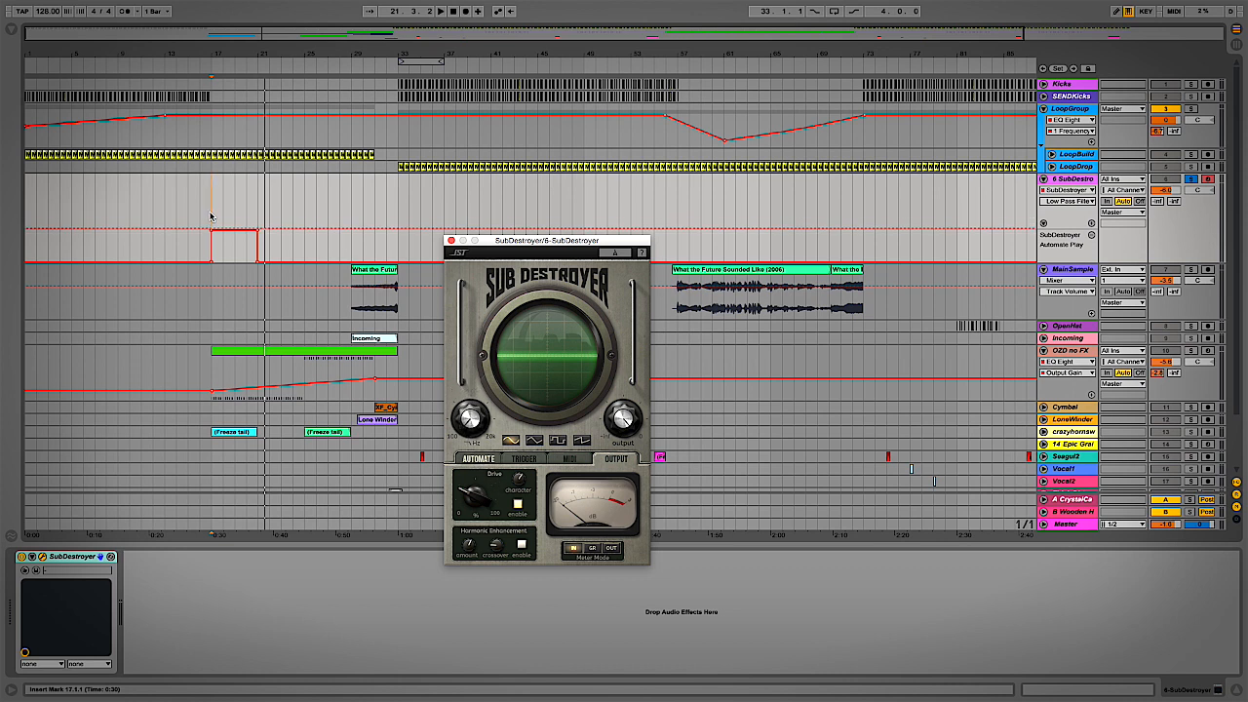
key(space)
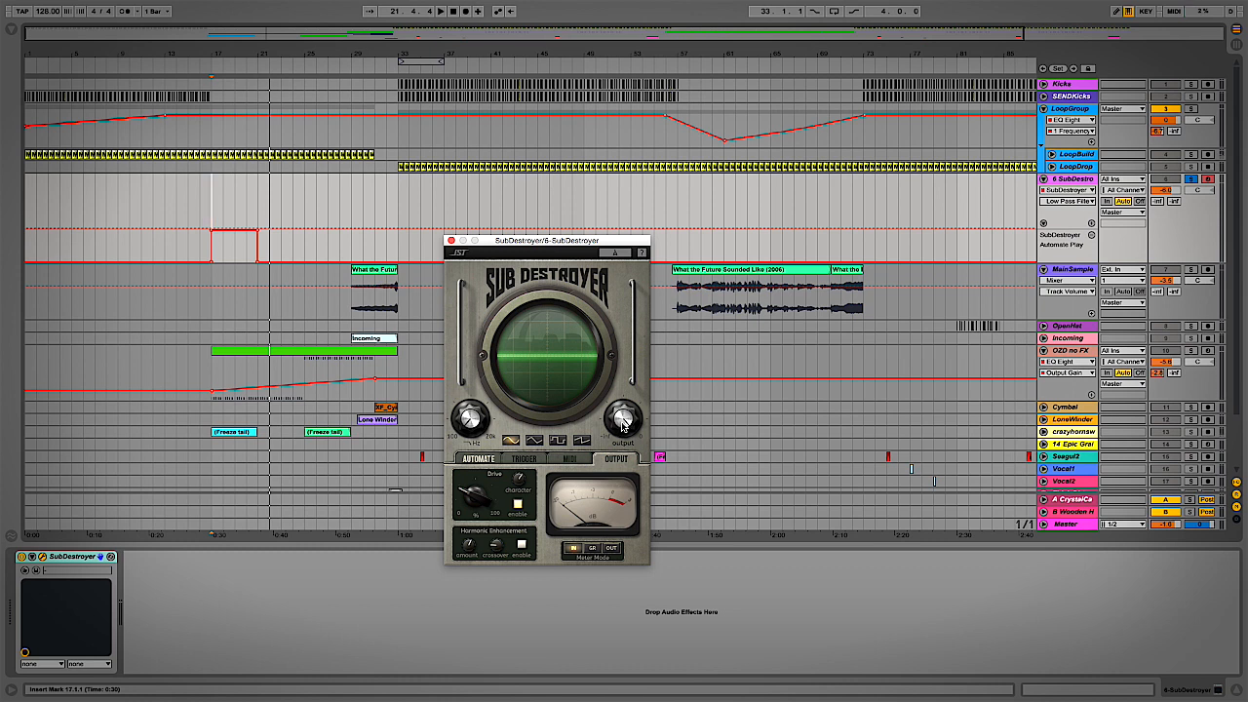
click(622, 422)
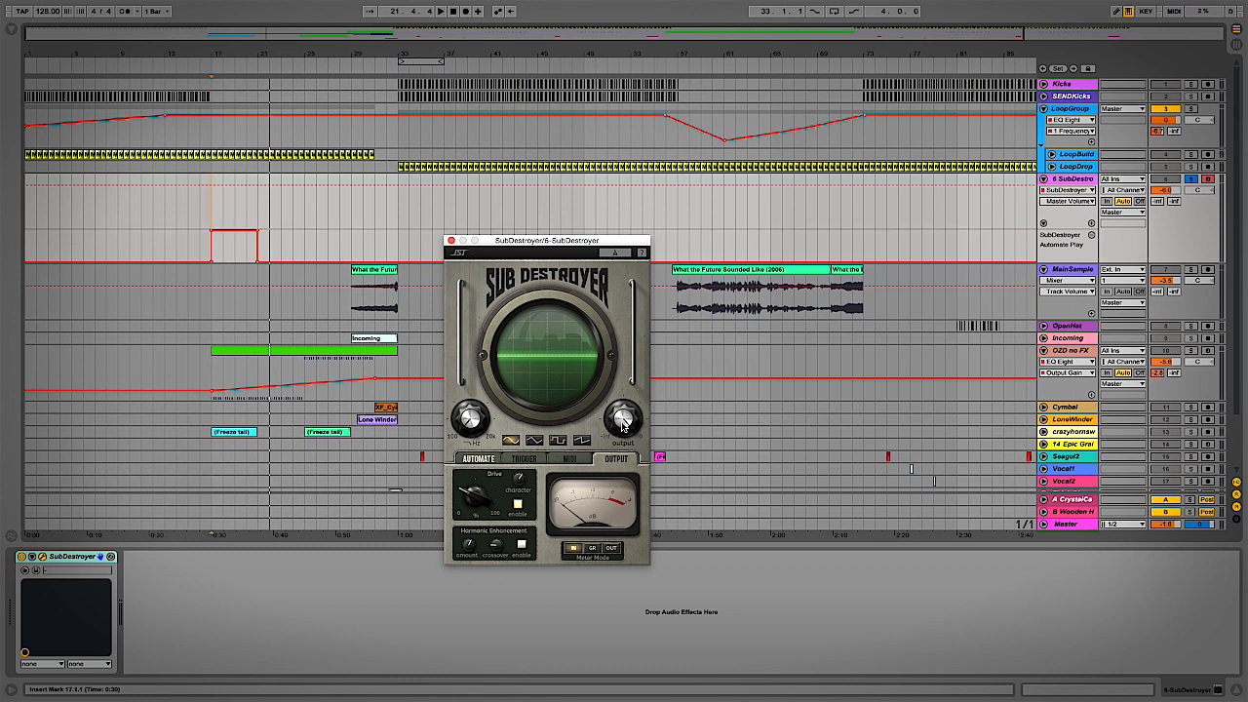
Ramp Master Volume down after bar 17, add a SubDestroyer Automate Frequency lane, and play
click(214, 188)
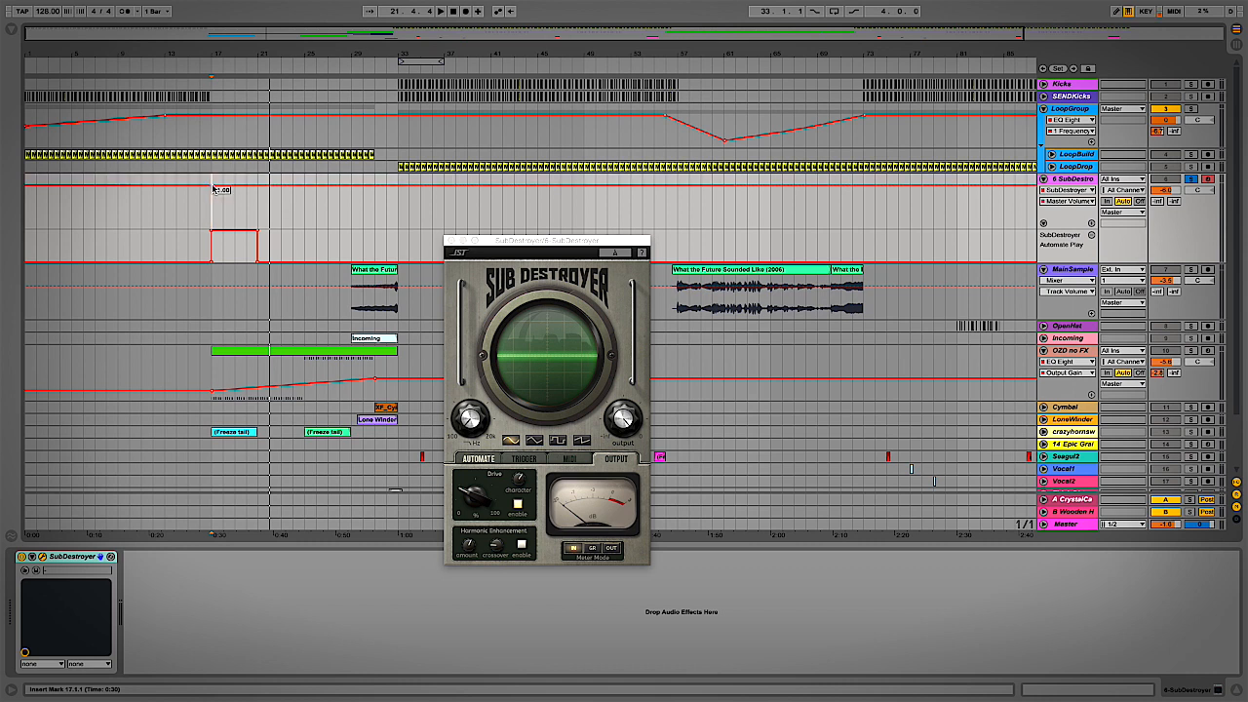
drag(260, 187, 259, 210)
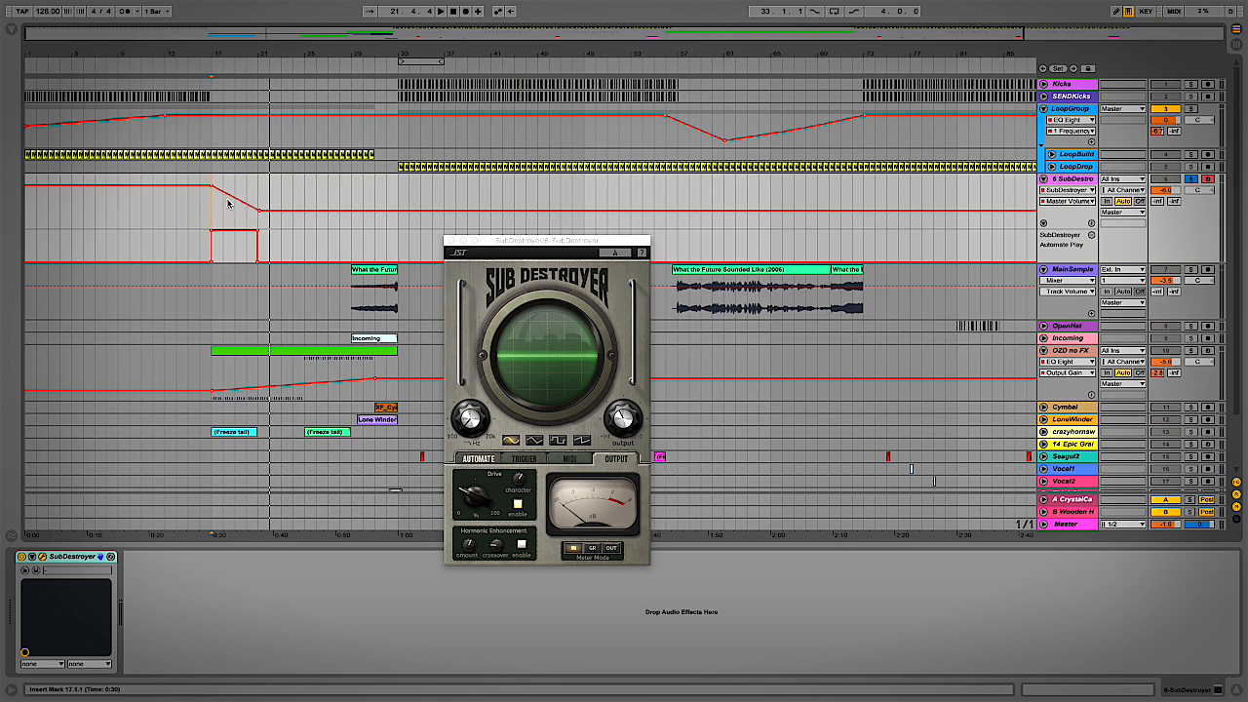
click(1092, 223)
click(1069, 209)
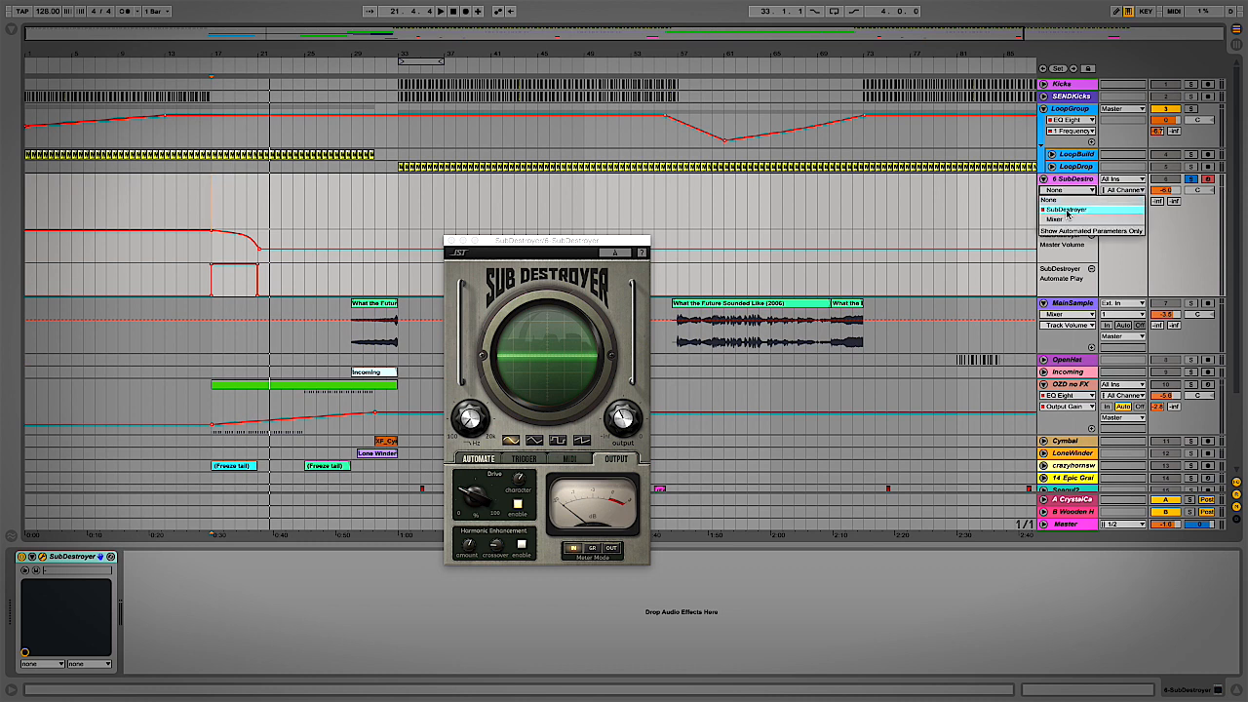
click(1067, 211)
click(1069, 232)
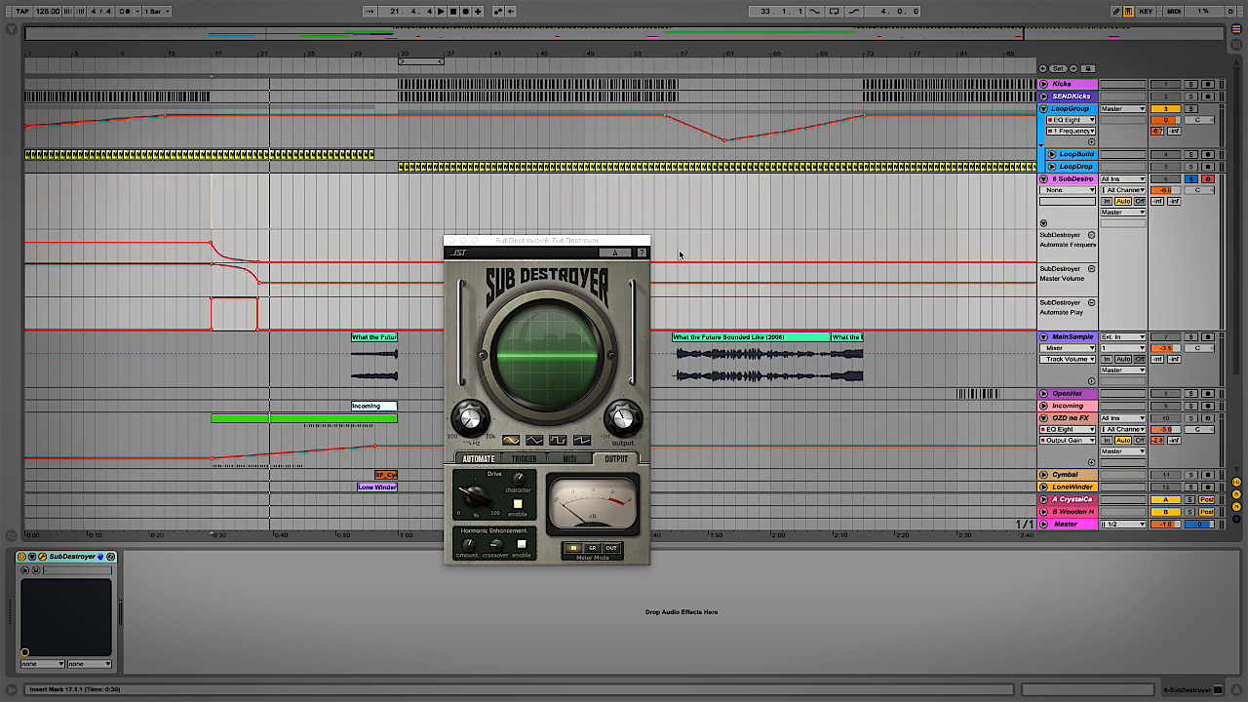
key(space)
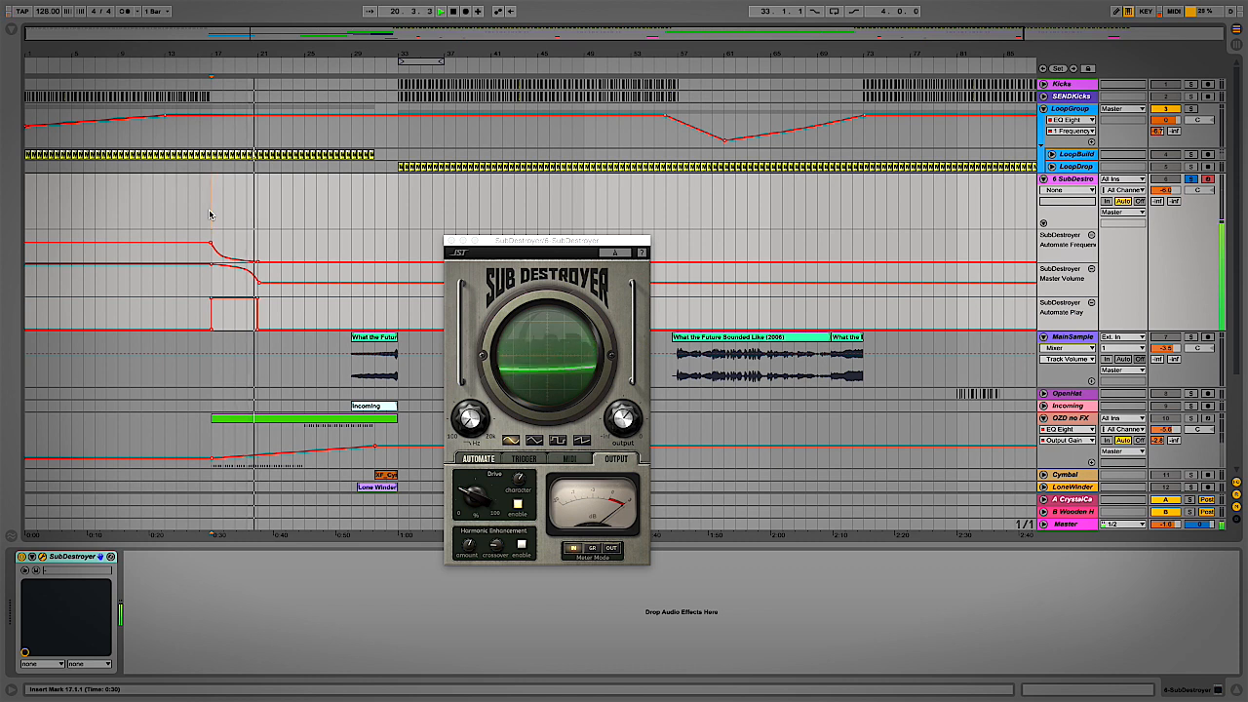
Pull the Master Volume dip lower and replay it from bar 17
key(space)
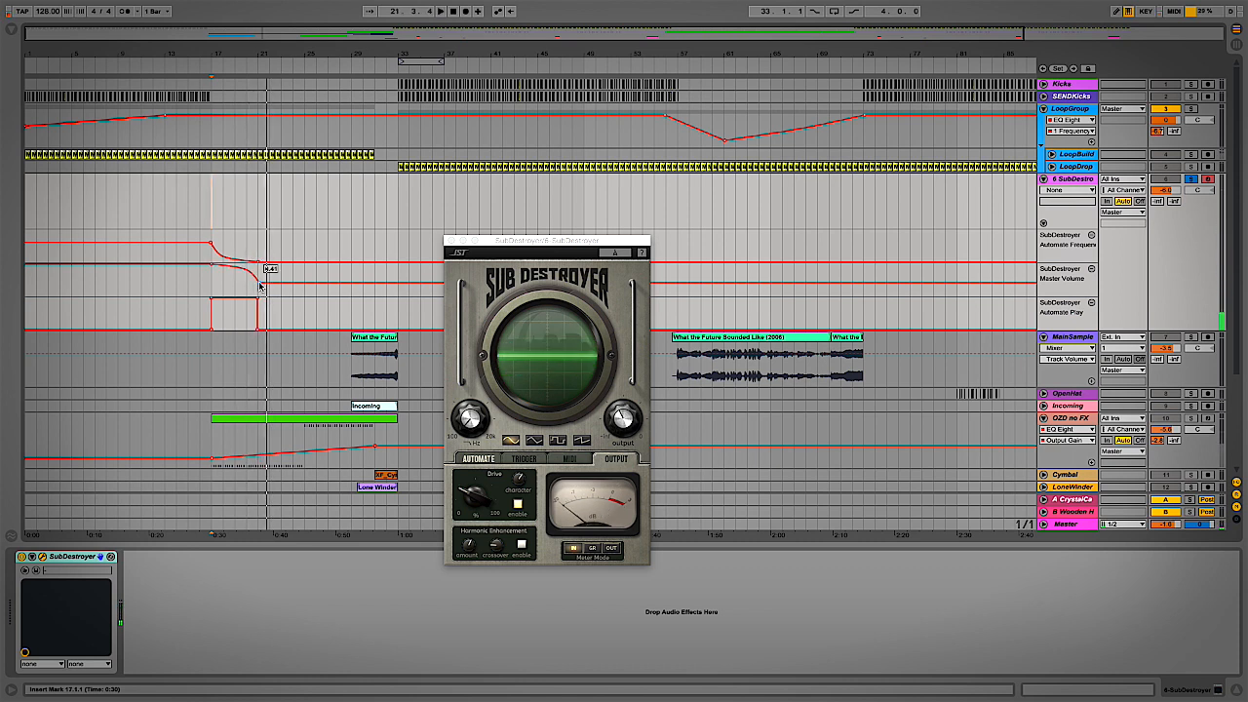
mouse_move(259, 285)
mouse_down()
mouse_move(269, 291)
mouse_move(238, 279)
mouse_up()
key(space)
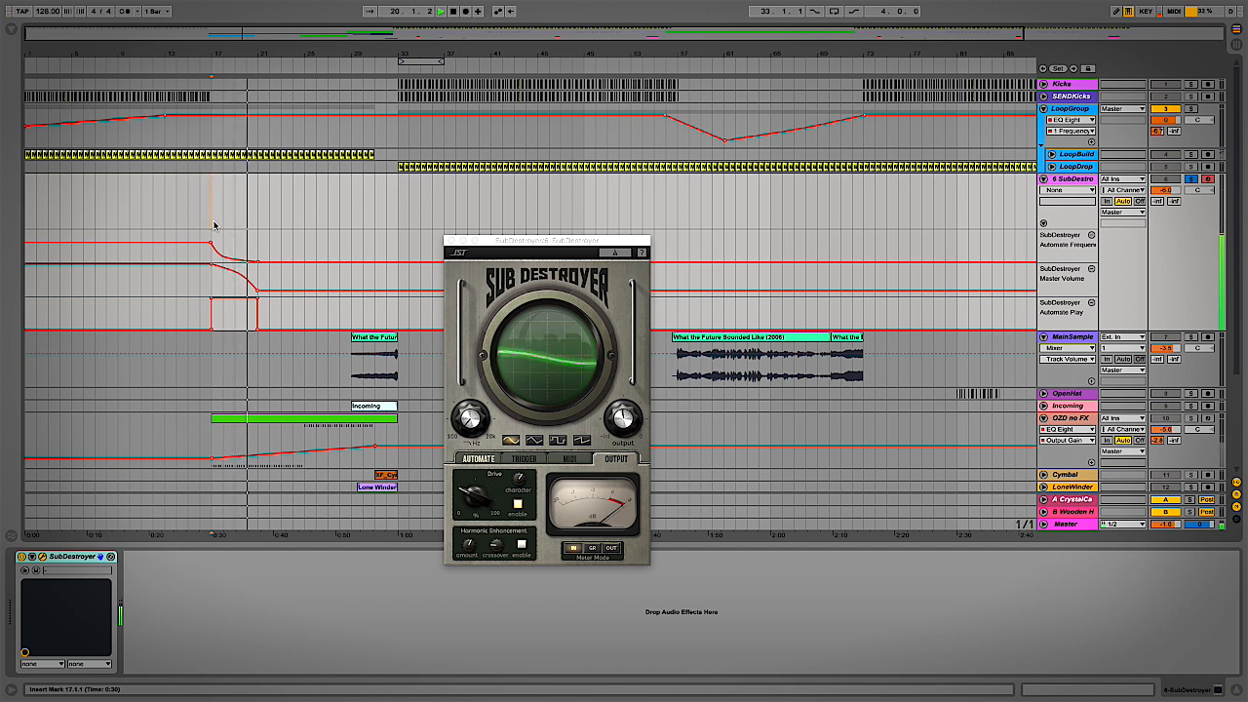
key(space)
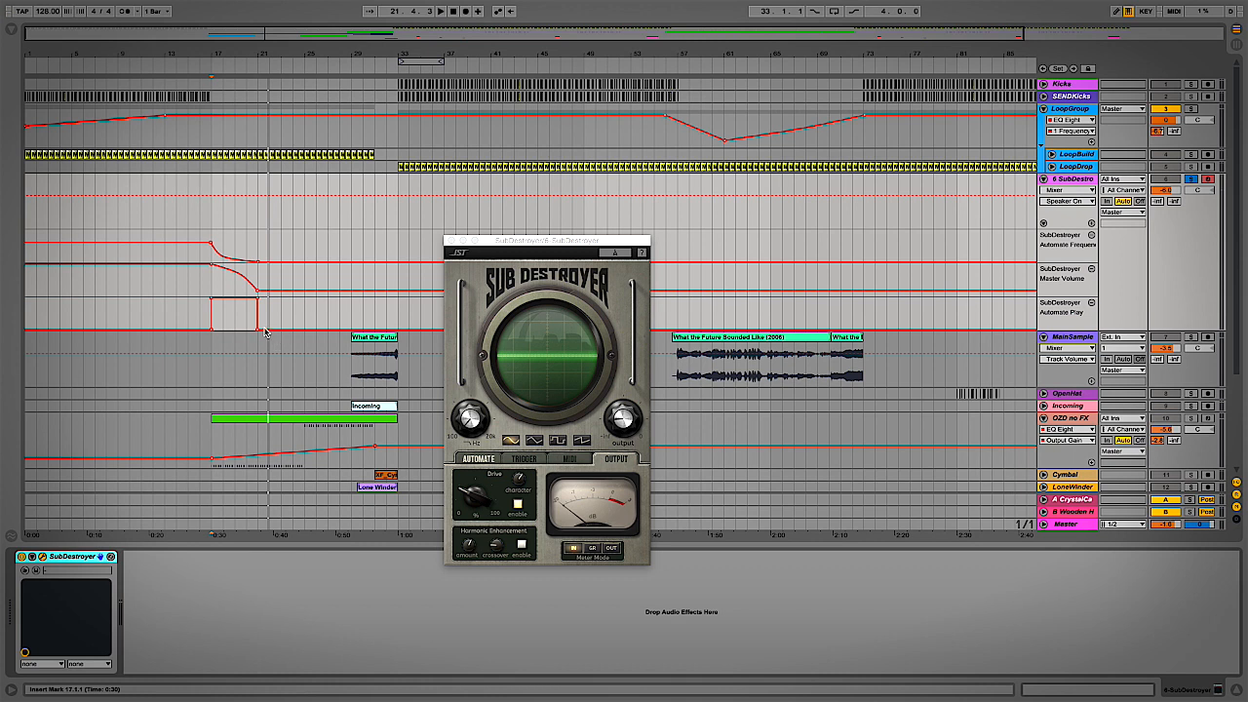
Duplicate the bar 17–21 automation of all three lanes to bars 25–29 and close the plugin window
drag(265, 325, 210, 251)
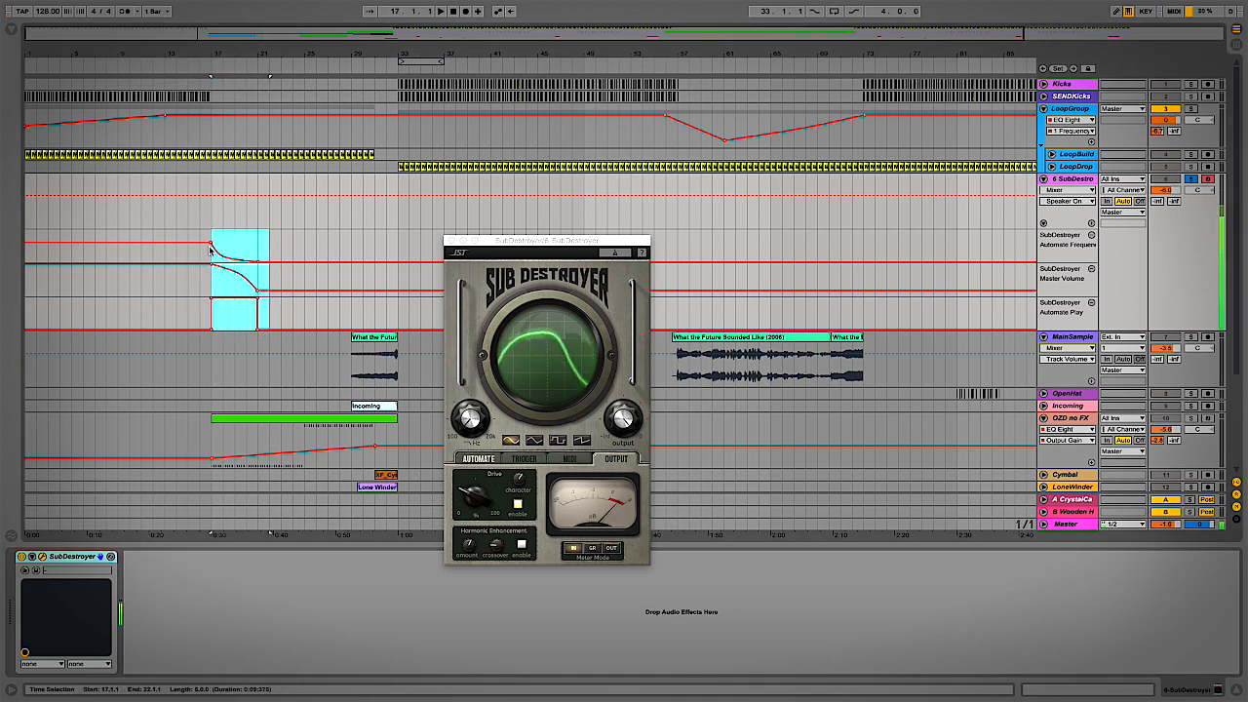
click(302, 240)
key(ctrl+v)
click(359, 244)
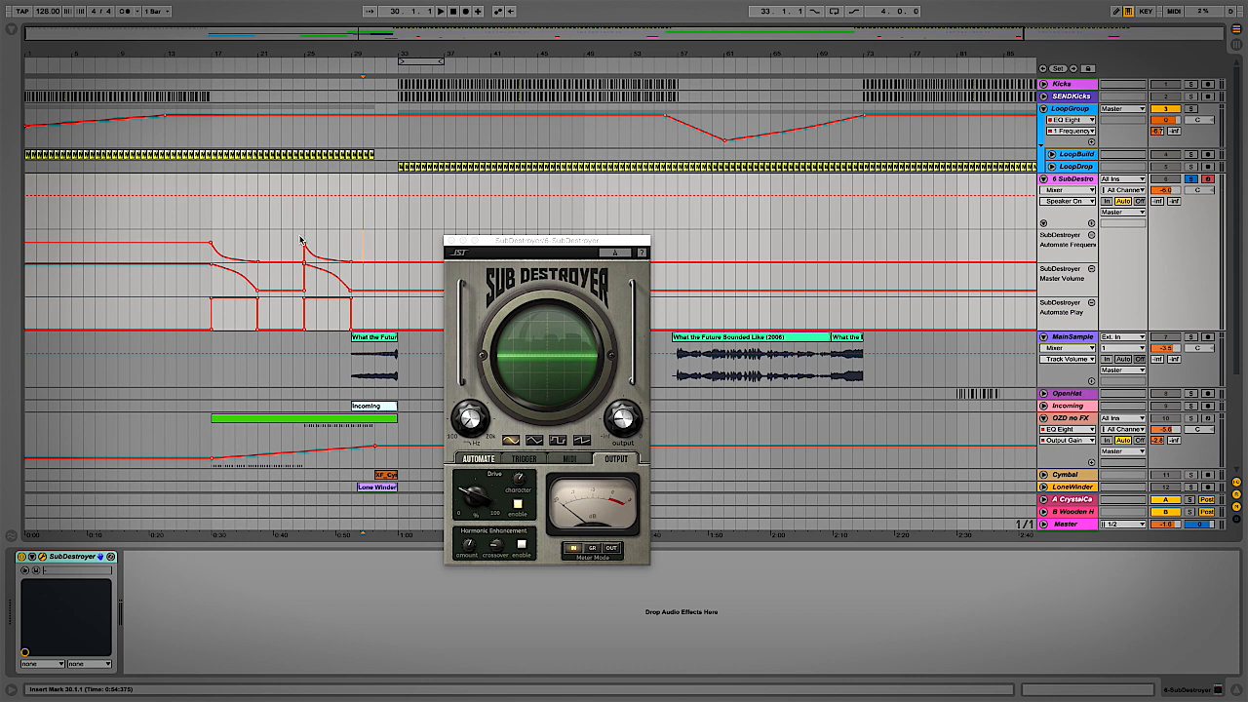
click(451, 241)
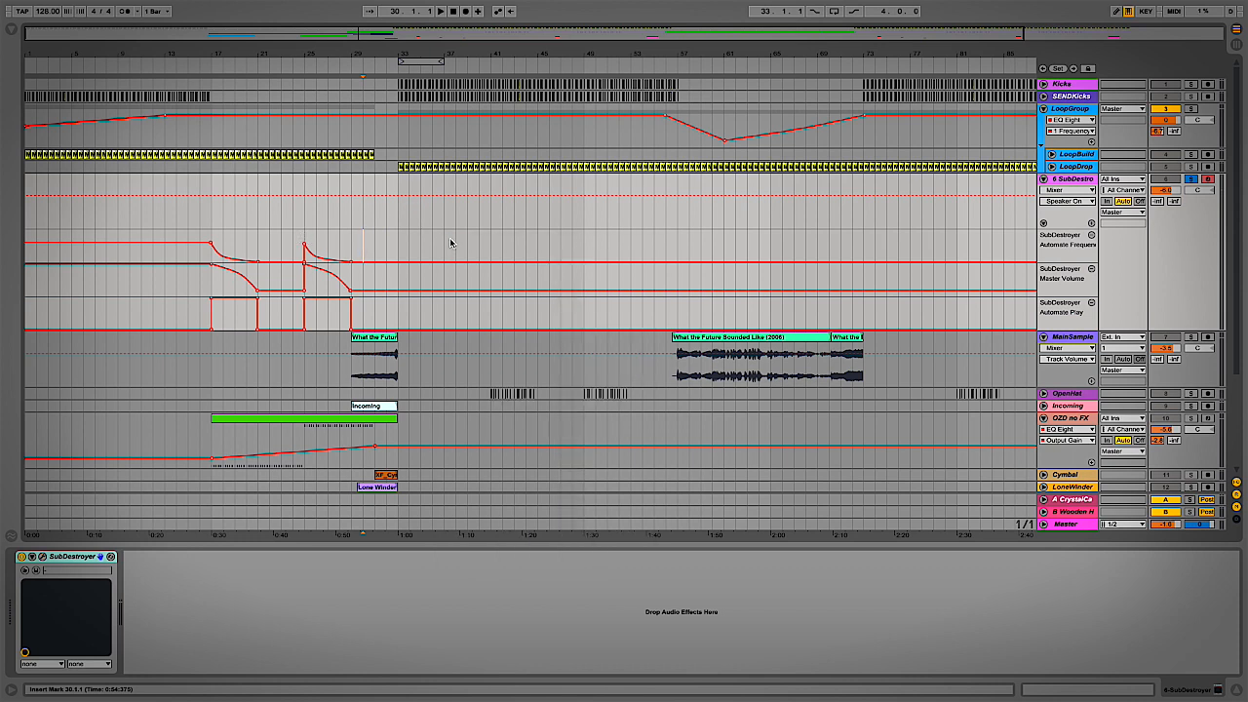
Show Track Volume automation, unsolo track 6, and lower its volume to about -9.5 dB
click(1170, 190)
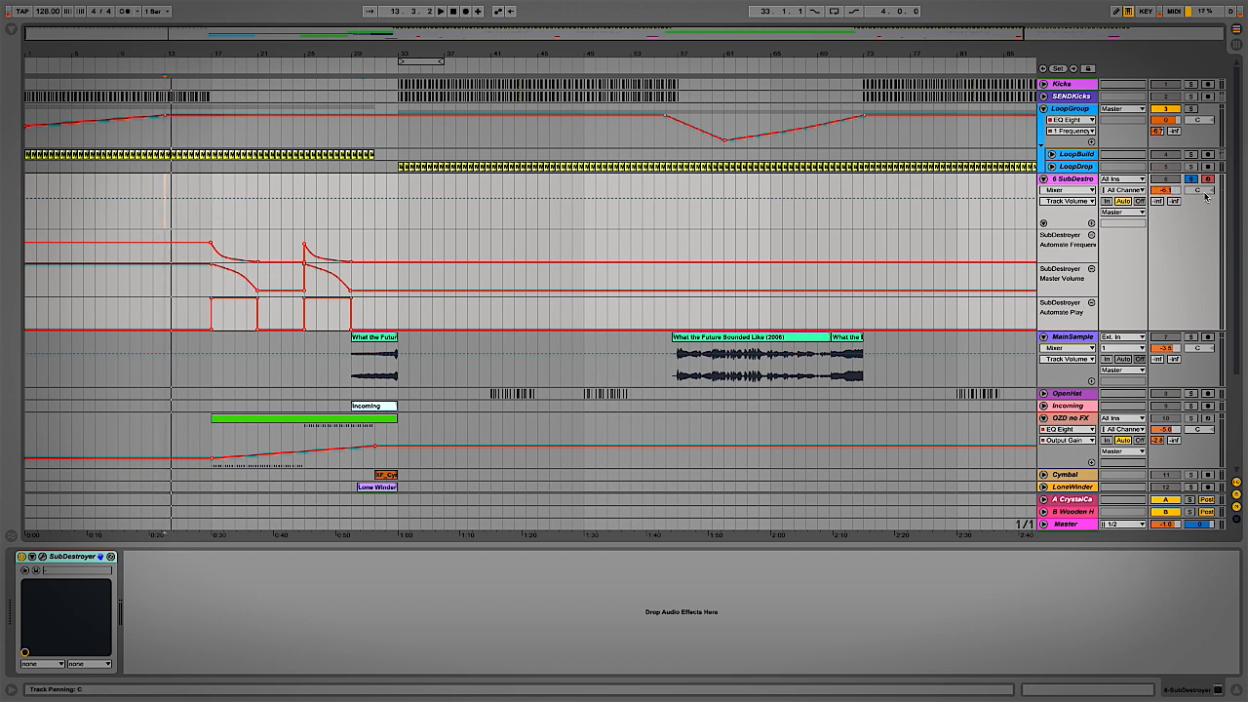
click(1192, 182)
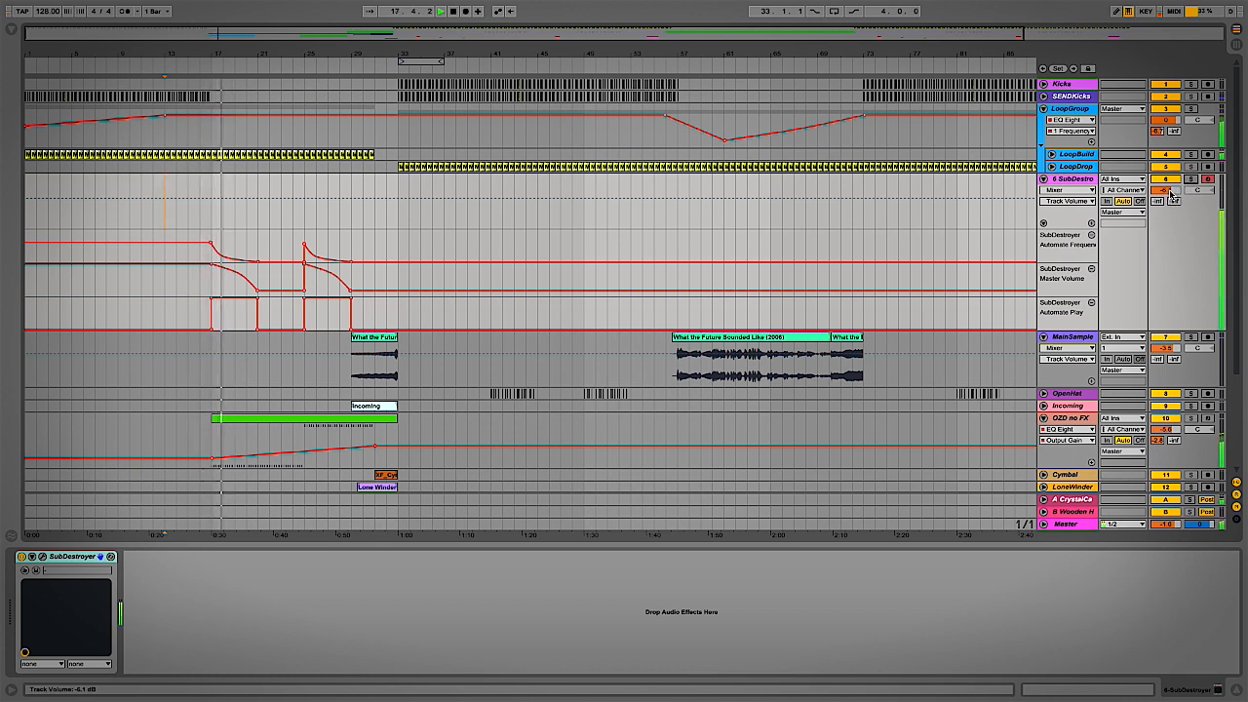
drag(1170, 192, 1171, 207)
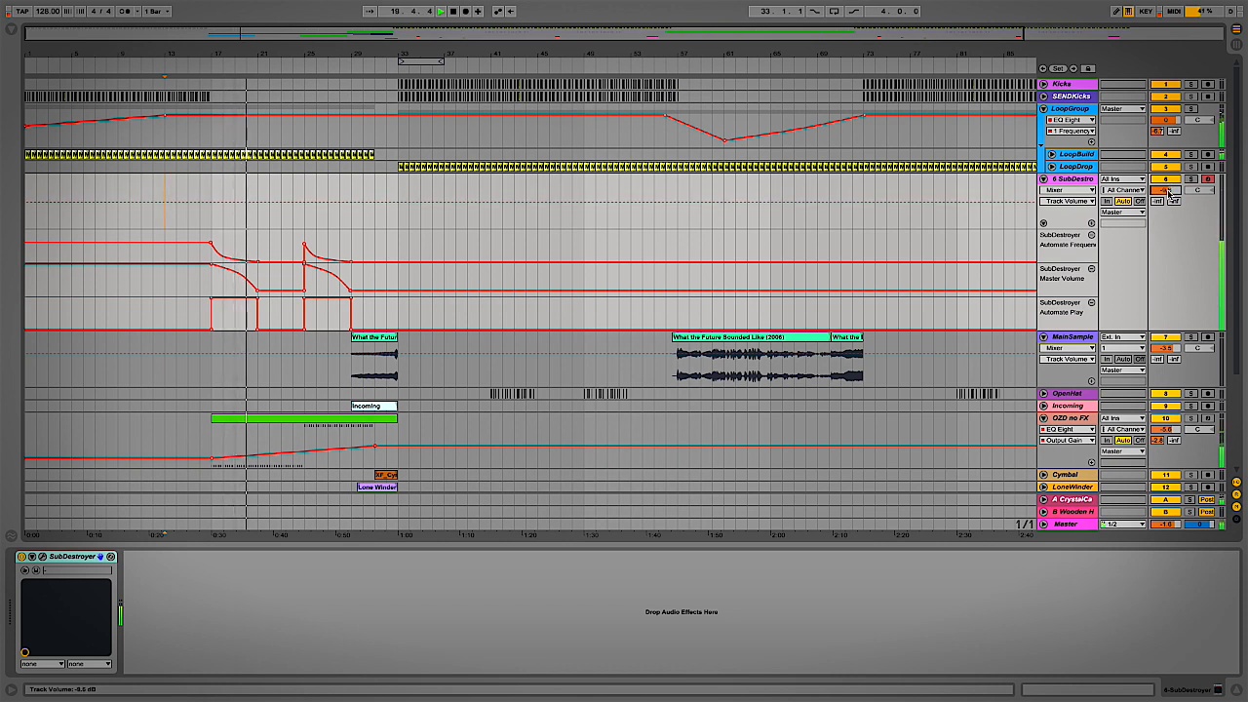